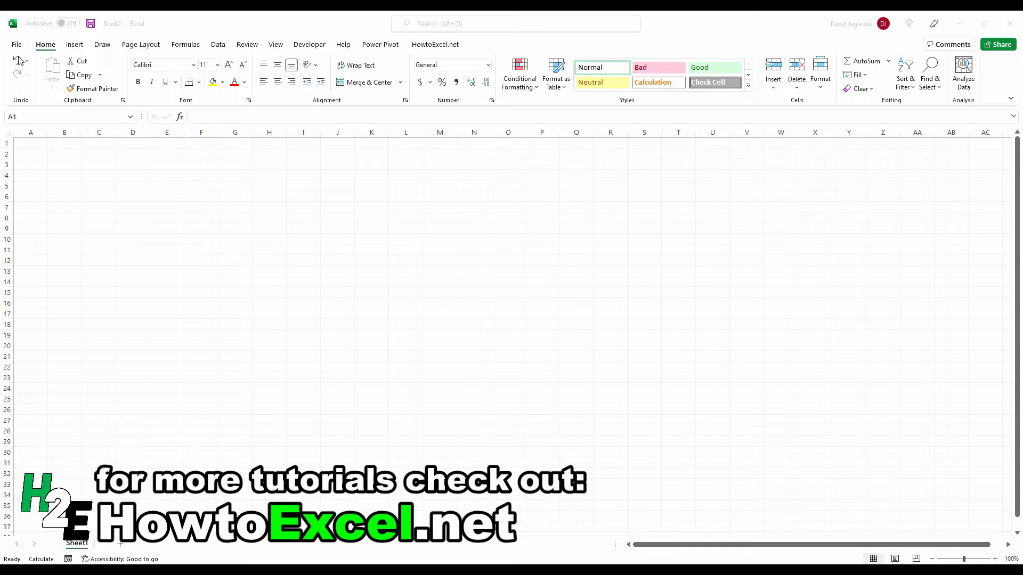
Label B3 'First day of the year' and autofit column B to fit it.
click(74, 163)
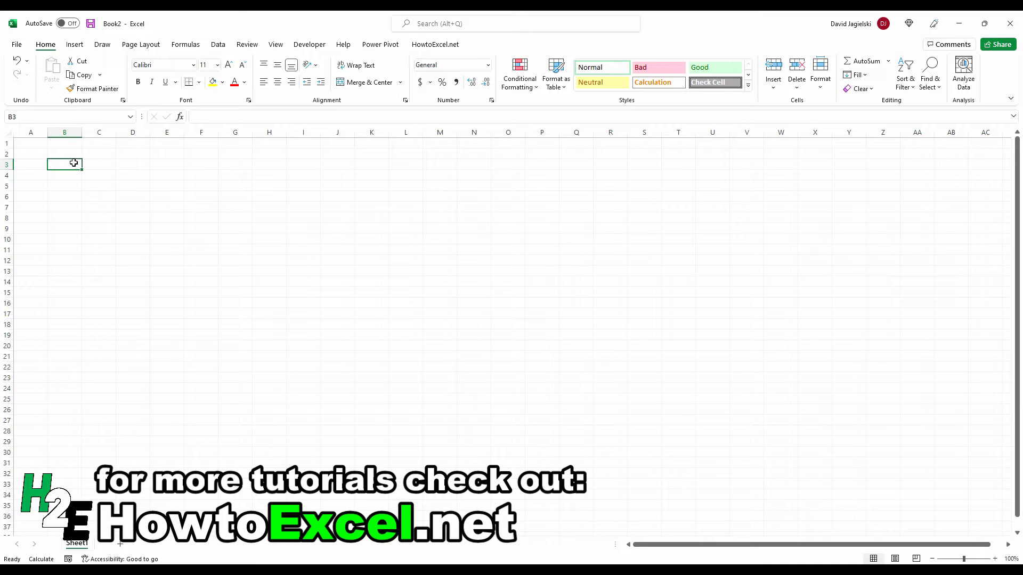
text(First da)
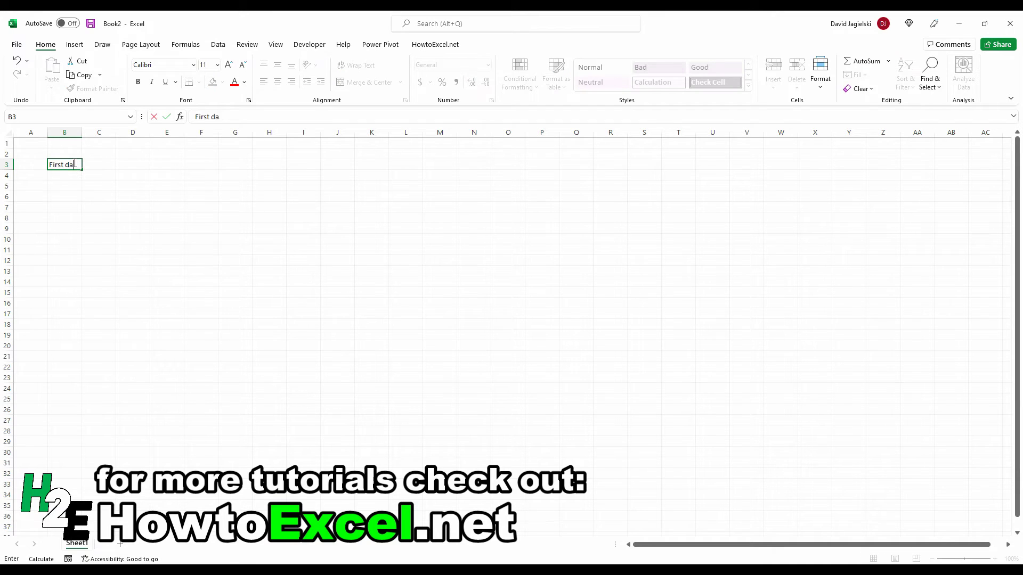
text(y of the year)
key(Tab)
double_click(82, 134)
Enter jan 1 (1/1/2022) in C3 and label B4 'Day of the week'.
text(jan )
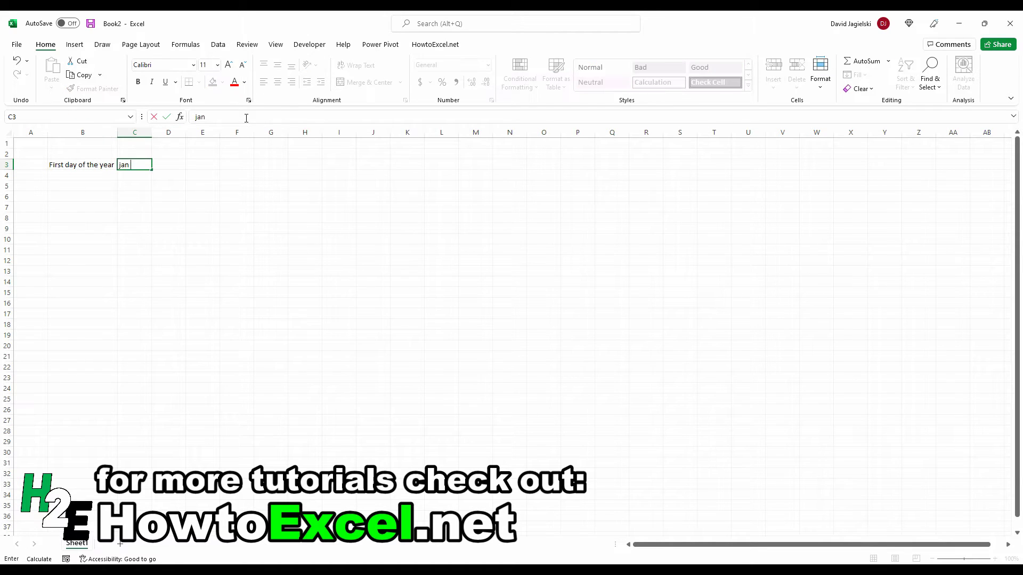
text(1)
key(Return)
key(Up)
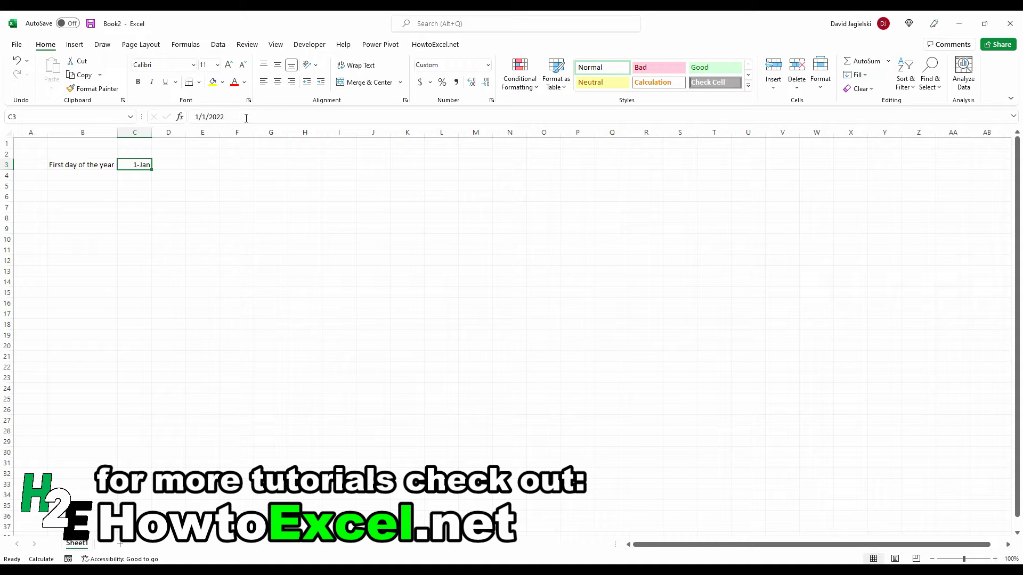
key(Down)
key(Left)
text(Day of the week)
key(Tab)
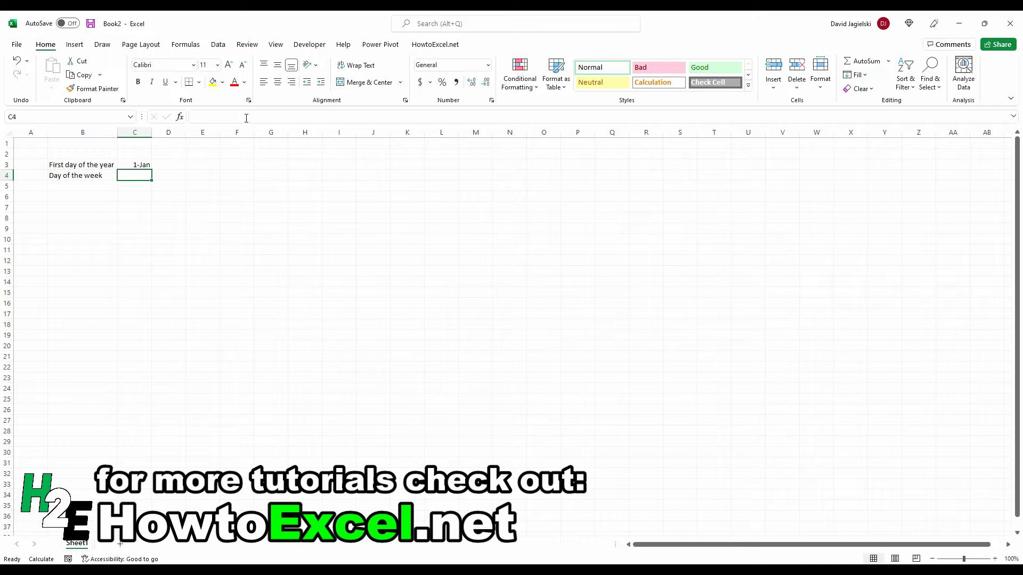
Enter =WEEKDAY(C3) in D3 to confirm 1/1/2022 is weekday 7.
key(Up)
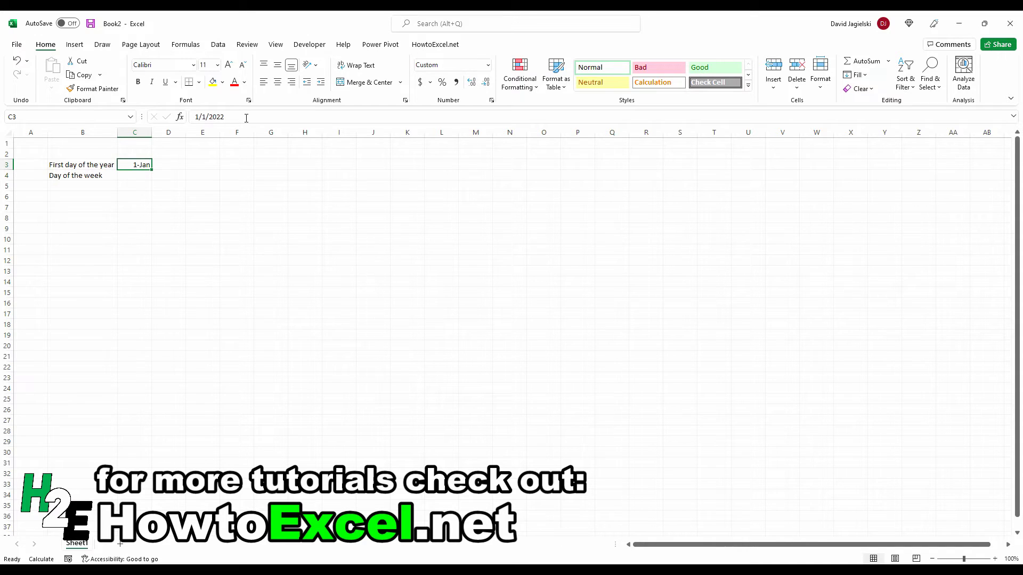
key(Right)
text(=weekd)
key(Tab)
text(c3)
key(Return)
key(Up)
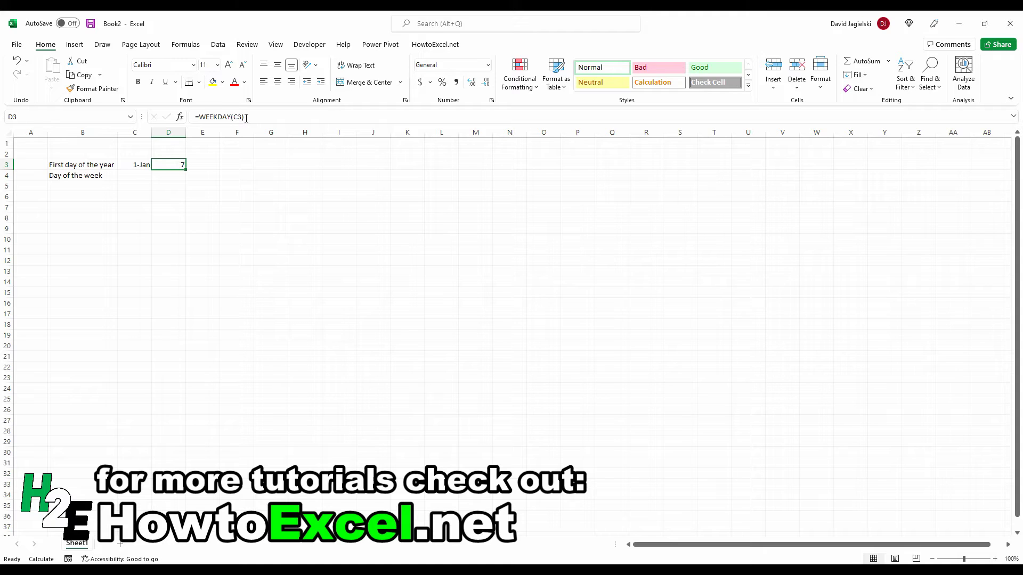
Enter the day number 2 in C4.
key(Down)
key(Left)
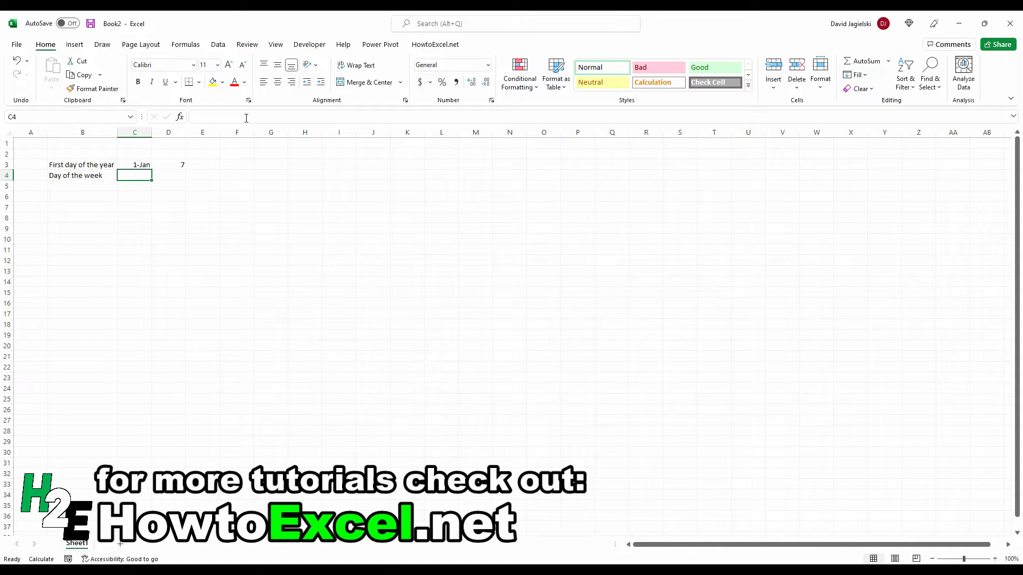
text(2)
key(Return)
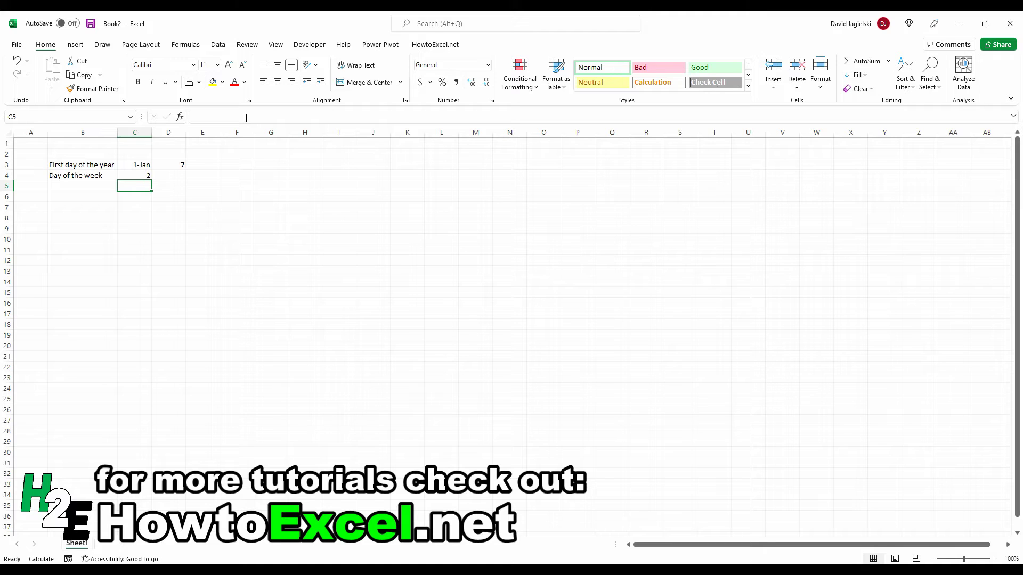
Redo the WEEKDAY test formula in D3 without a return-type argument.
key(Up)
key(Up)
key(Right)
text(=w)
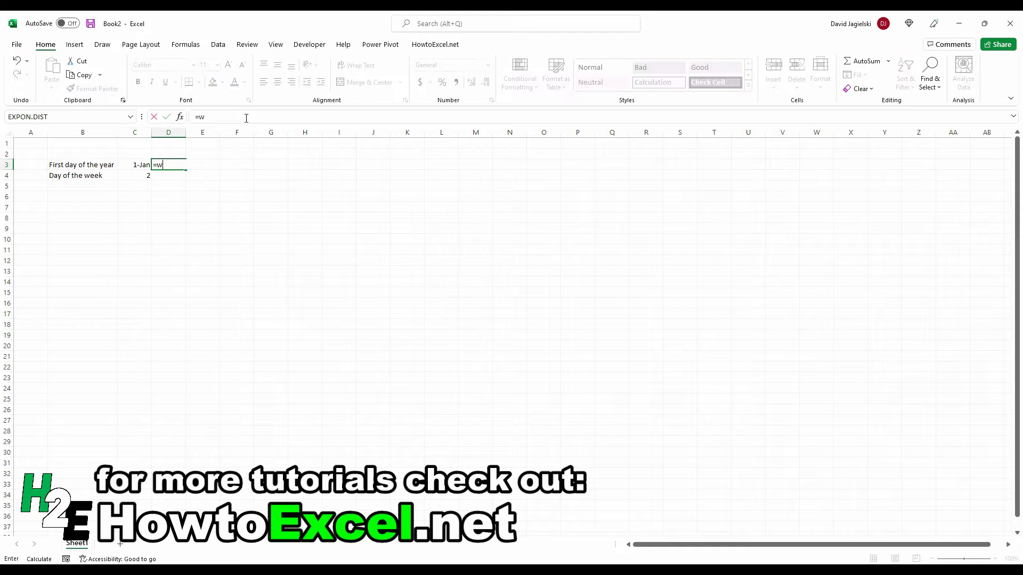
text(eekday(,)
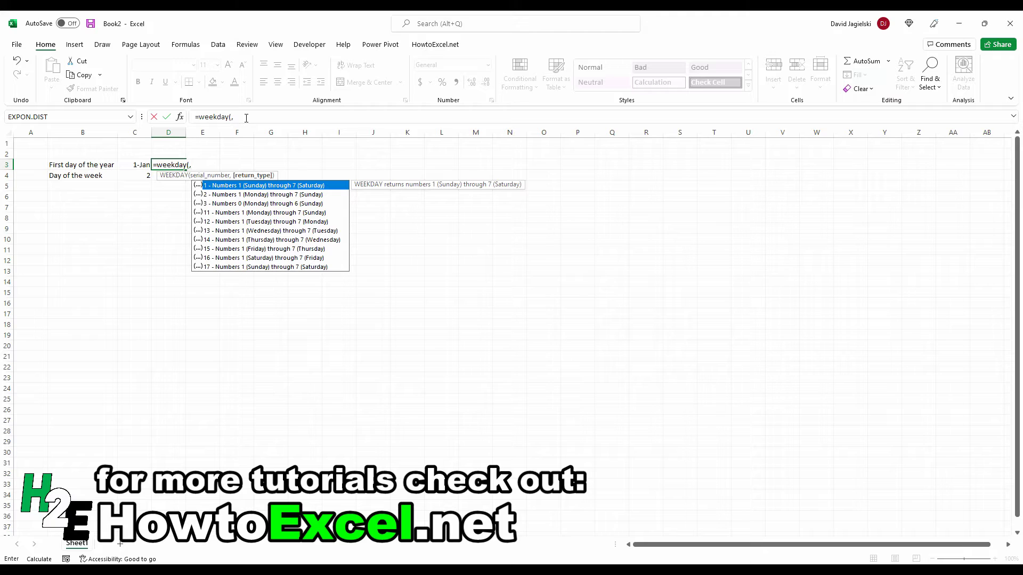
key(BackSpace)
key(ctrl+Return)
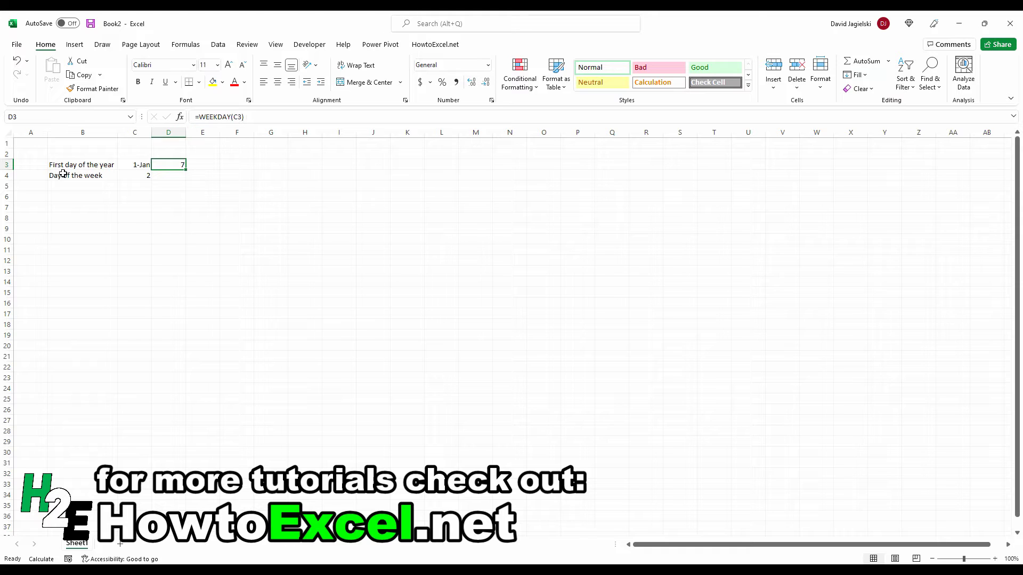
Name cell C3 FIRSTDAY via the Name Box.
click(139, 161)
click(71, 121)
text(FIRSTDAY)
key(Return)
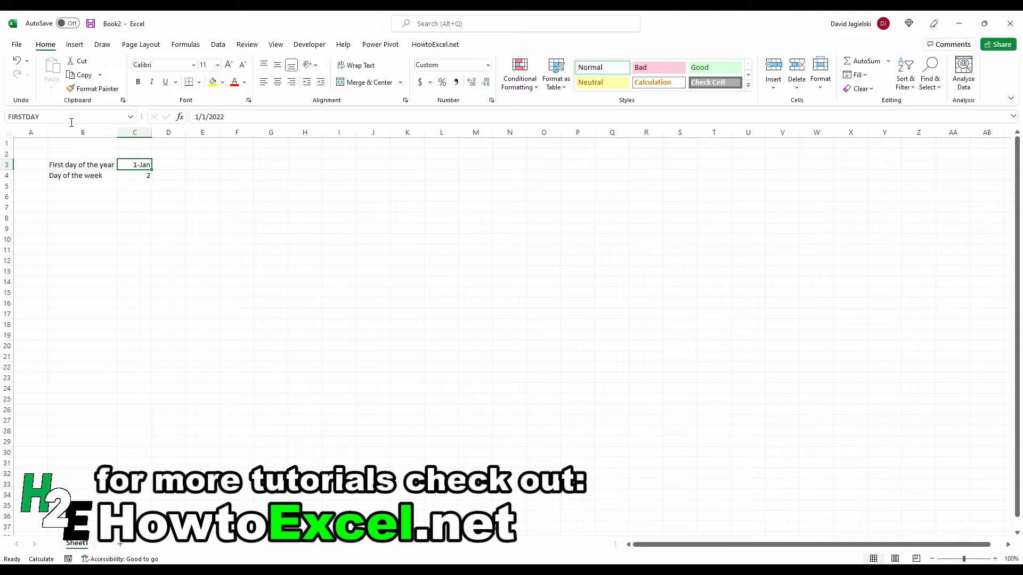
Name cell C4 DAYNUMBER via the Name Box.
key(Down)
click(71, 119)
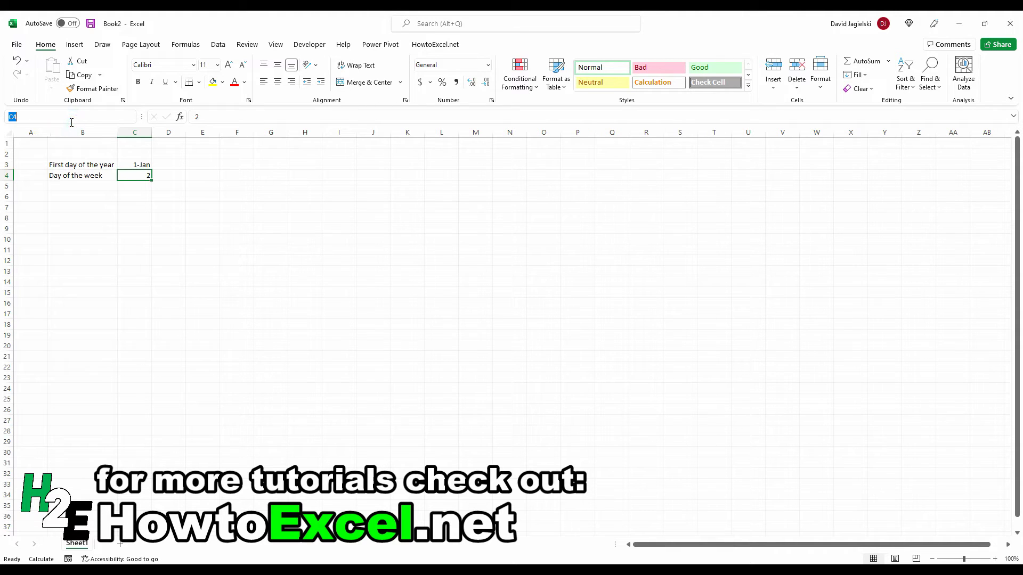
text(DAYNUMBER)
key(Return)
key(Up)
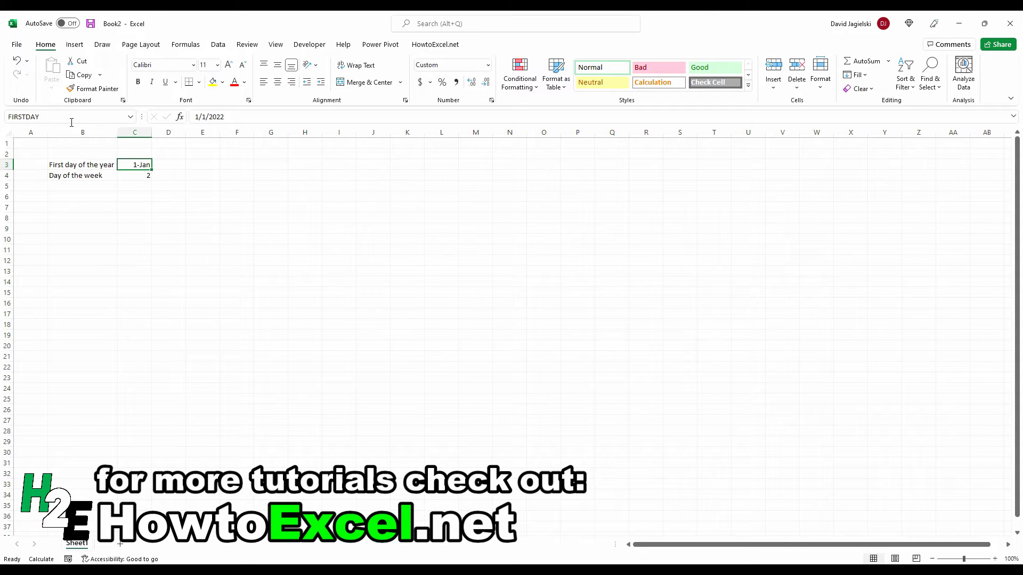
Apply the Date number format to C3 so it shows 1/1/2022.
key(ctrl+1)
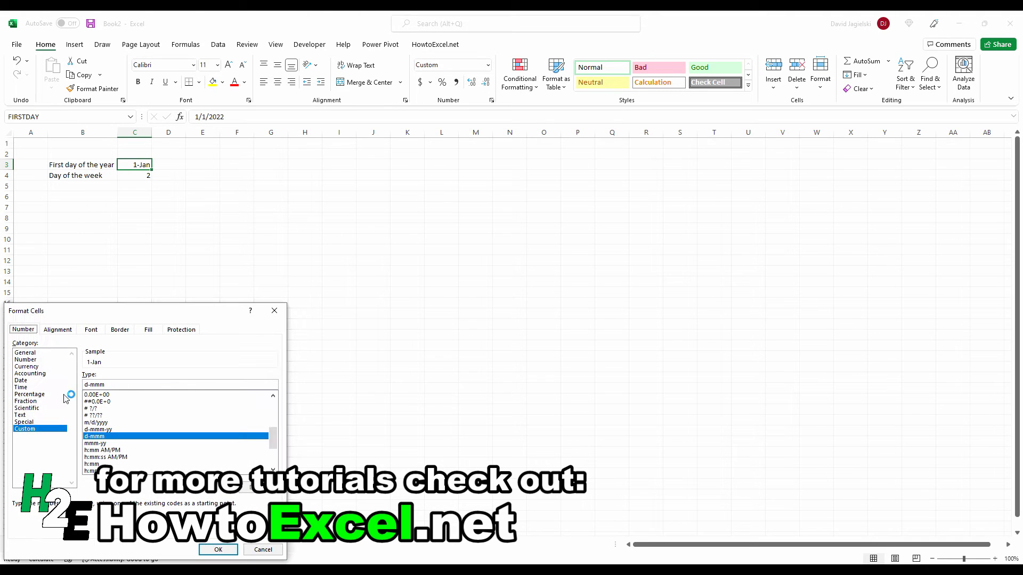
click(30, 374)
click(21, 381)
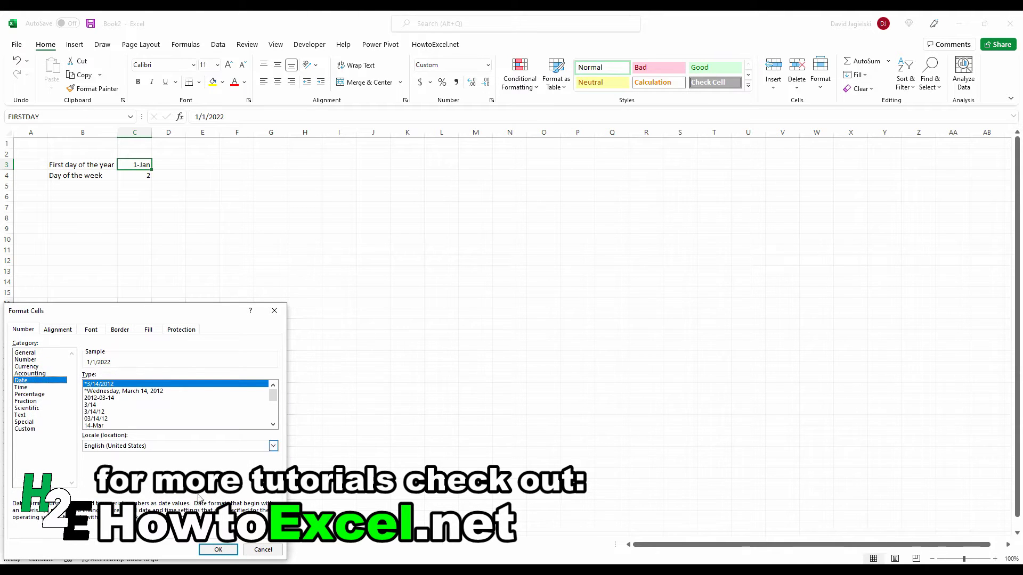
click(218, 550)
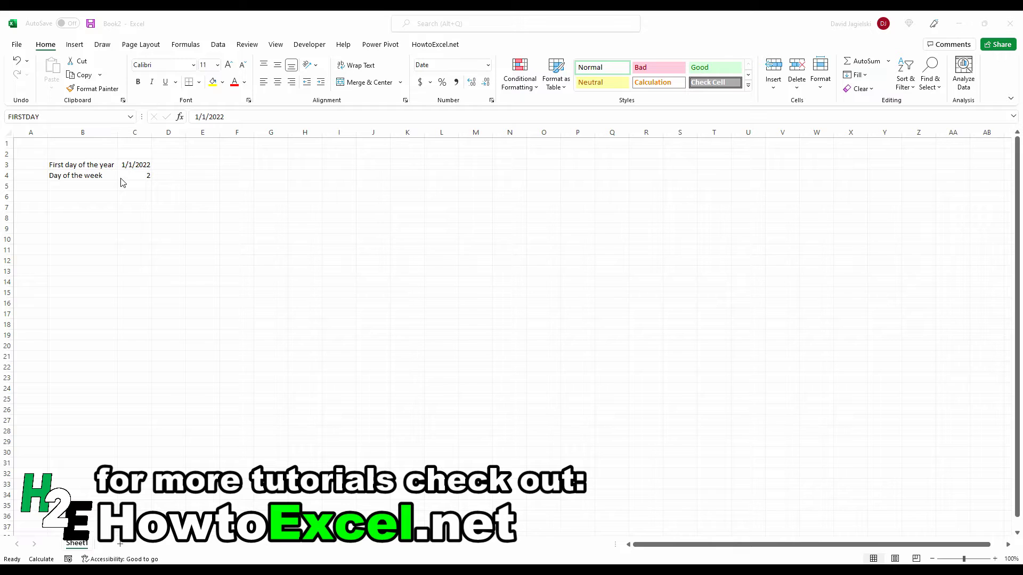
Enter =DAYNUMBER-WEEKDAY(FIRSTDAY) in B10, which returns -5.
click(77, 238)
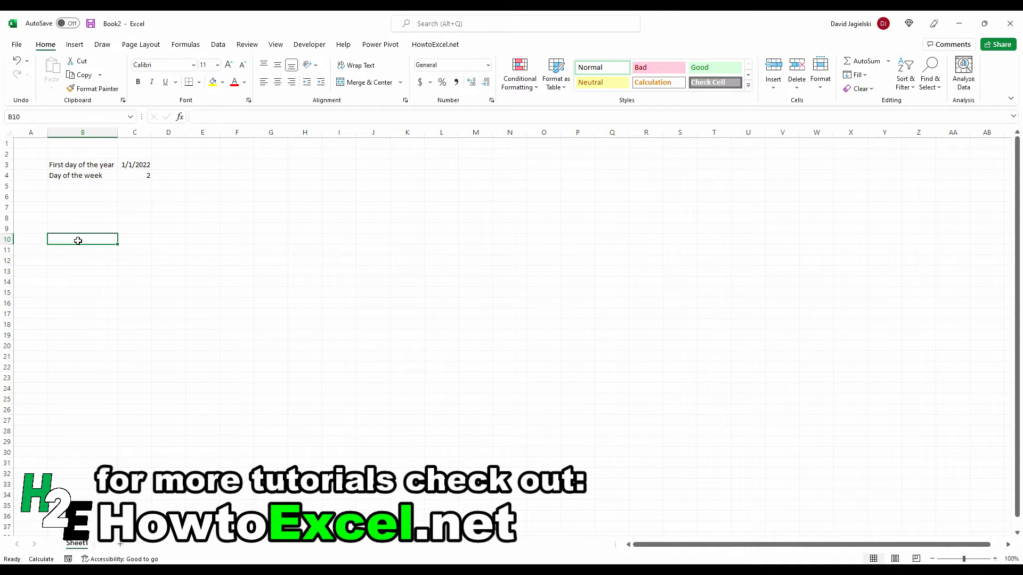
text(=)
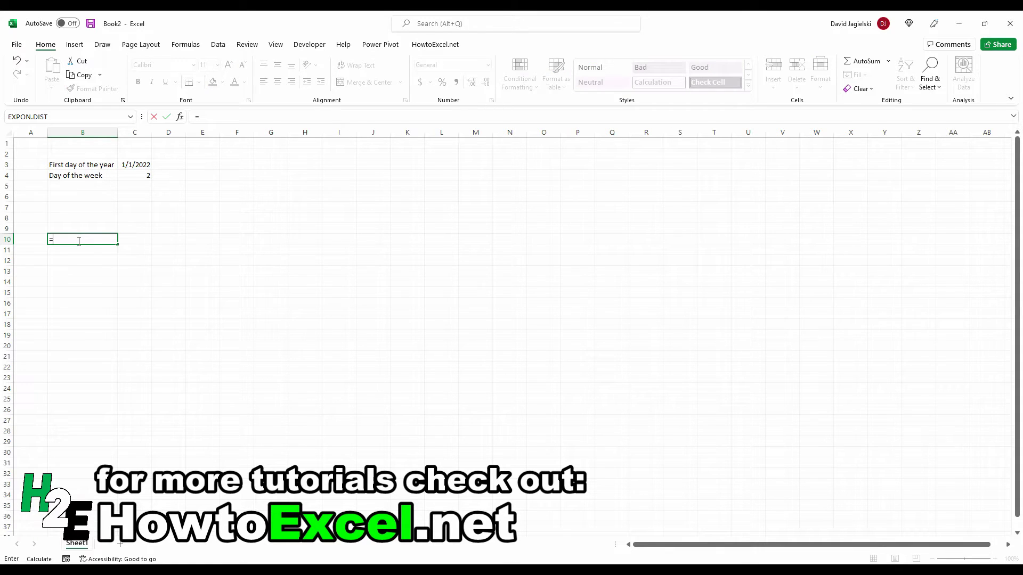
text(dayn)
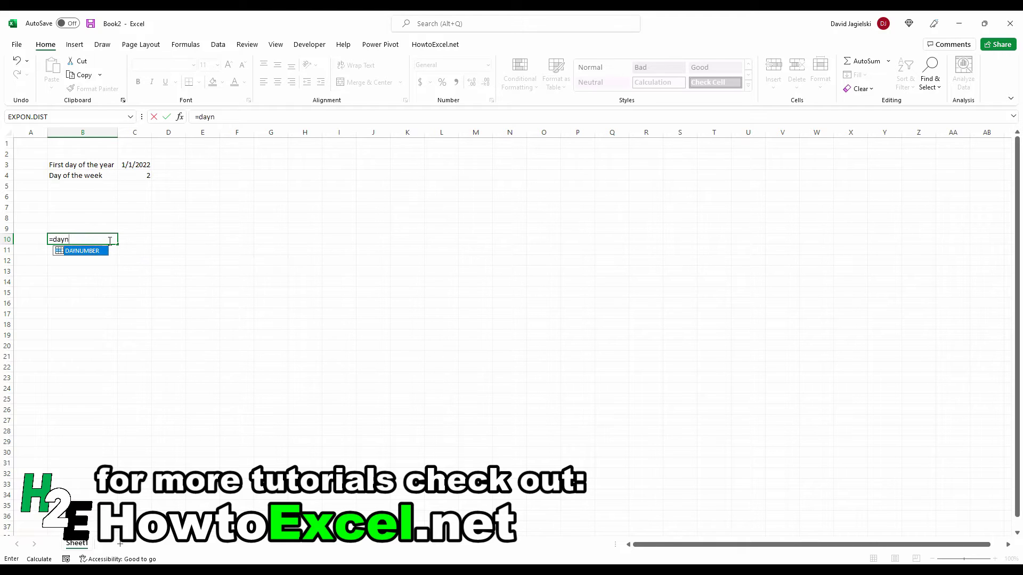
key(Tab)
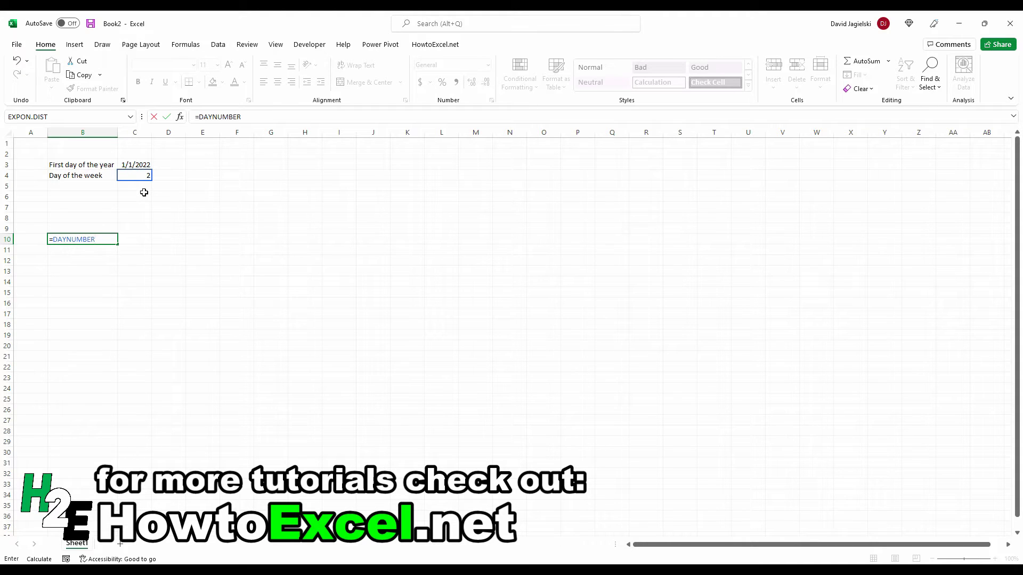
text(-week)
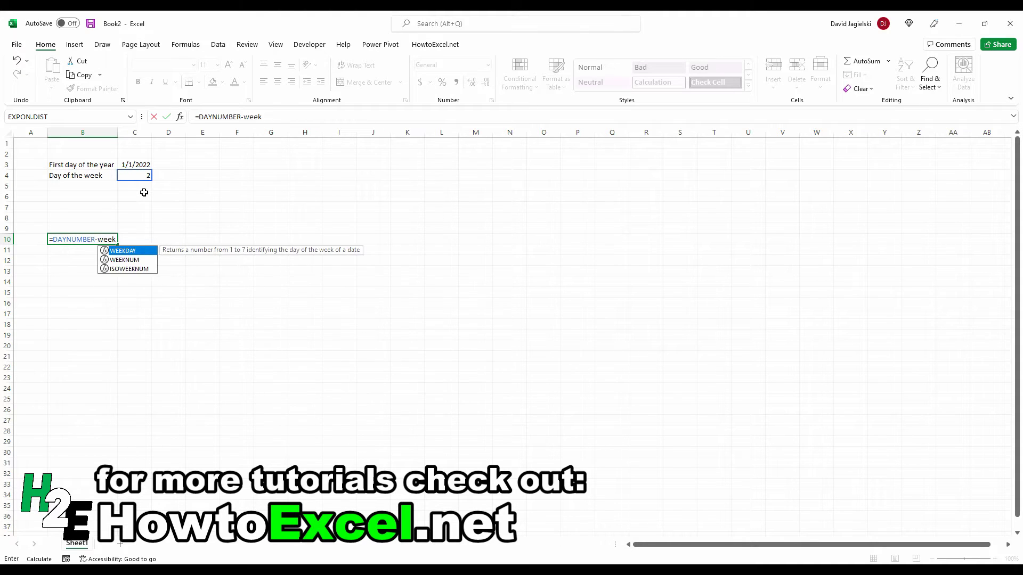
key(Tab)
click(132, 164)
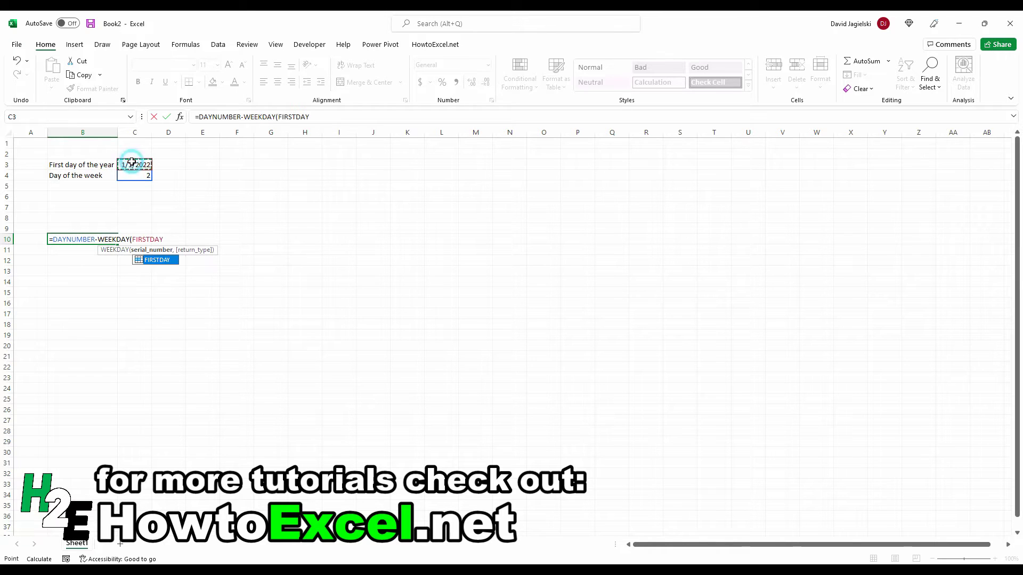
text())
key(Return)
key(Up)
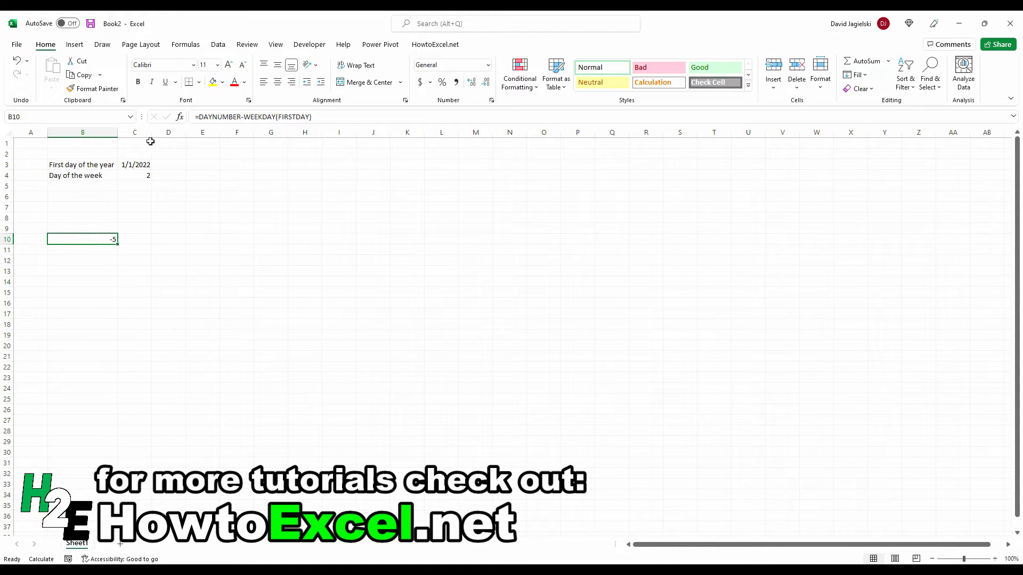
Wrap B10 in IF, adding 7 when DAYNUMBER-WEEKDAY(FIRSTDAY) is below 0.
click(203, 117)
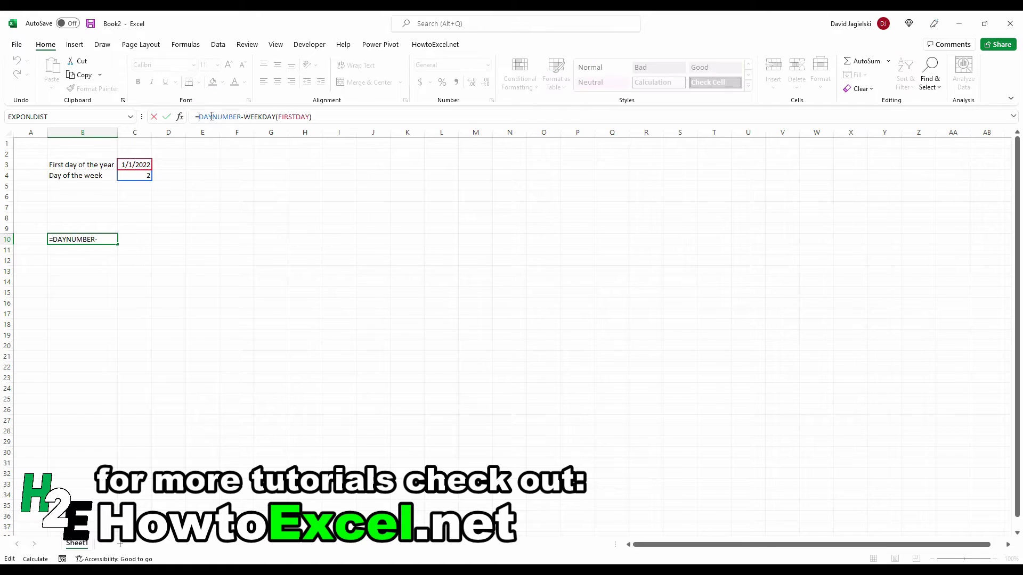
text(IF()
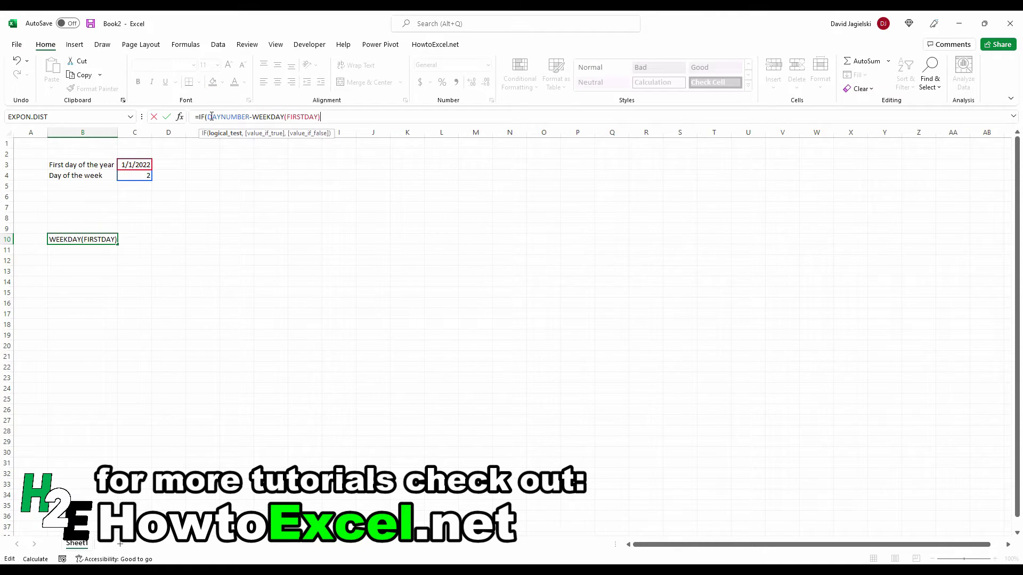
text(<0)
text(,)
text(DAYNU)
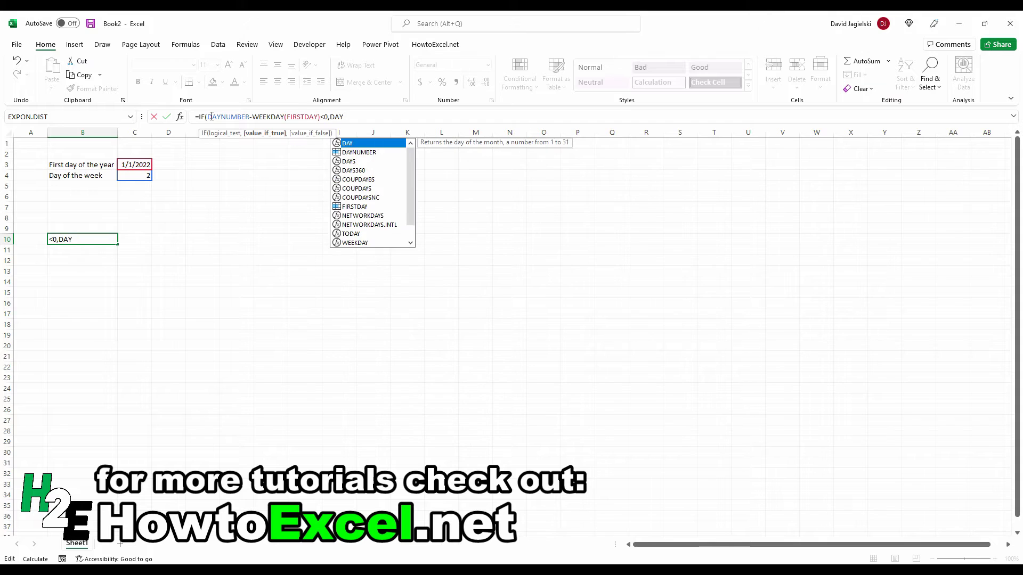
key(Tab)
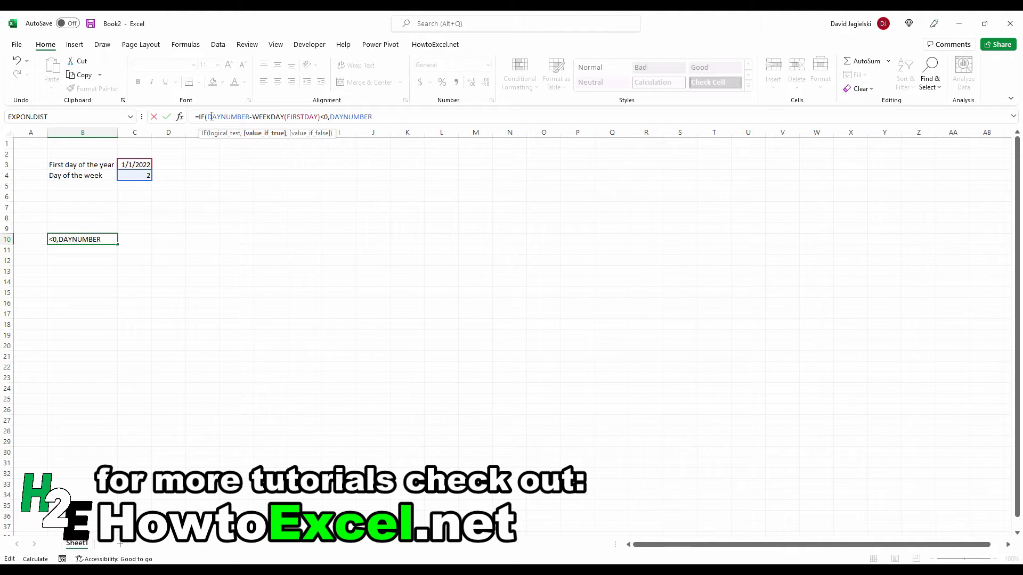
text(-WEEKDA)
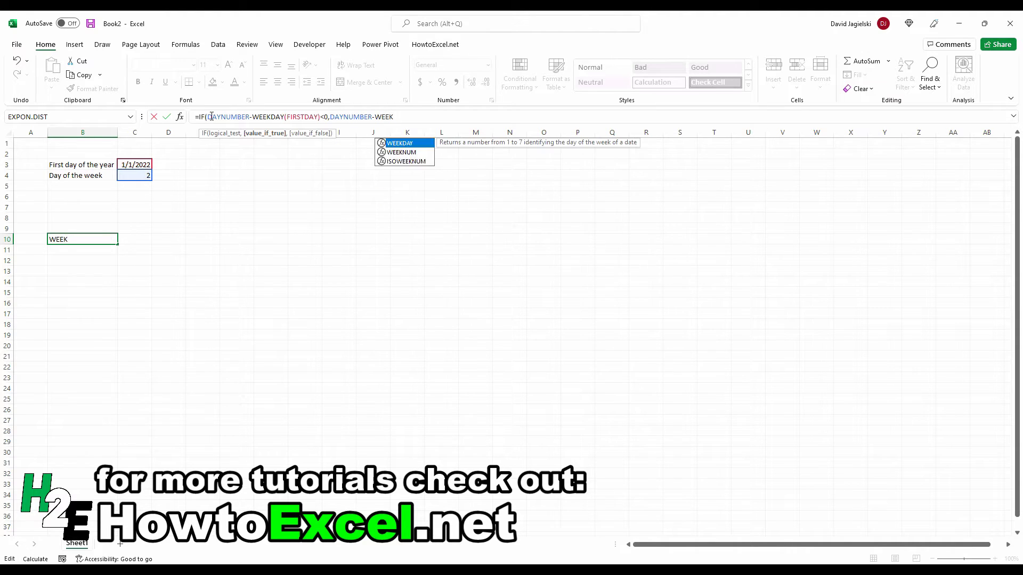
key(Tab)
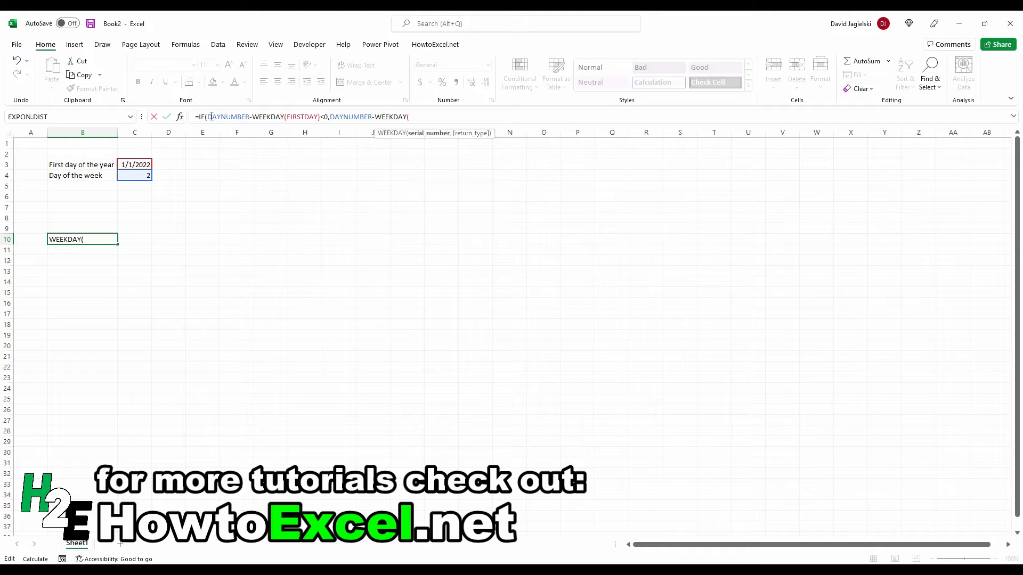
click(143, 165)
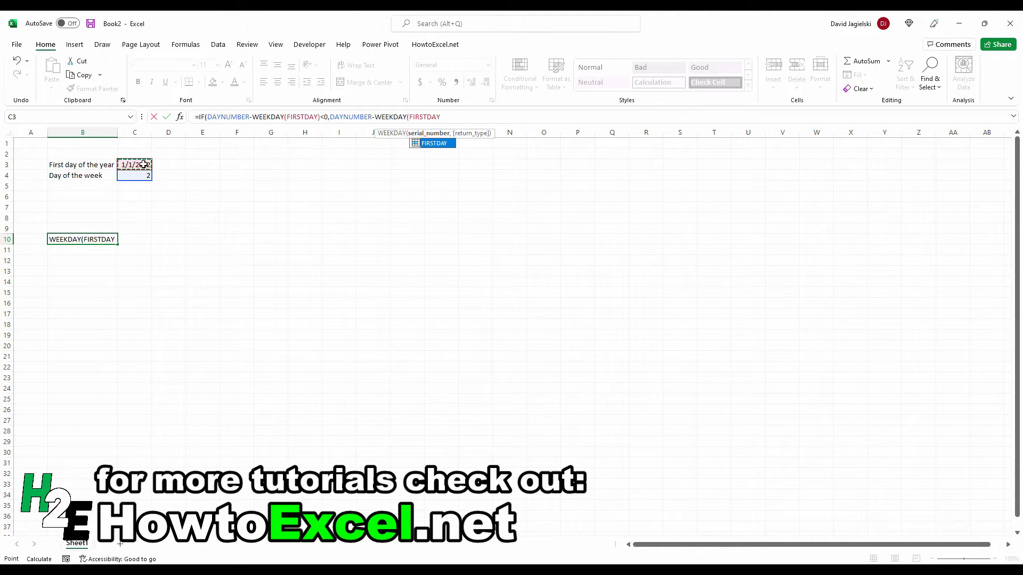
text()+7)
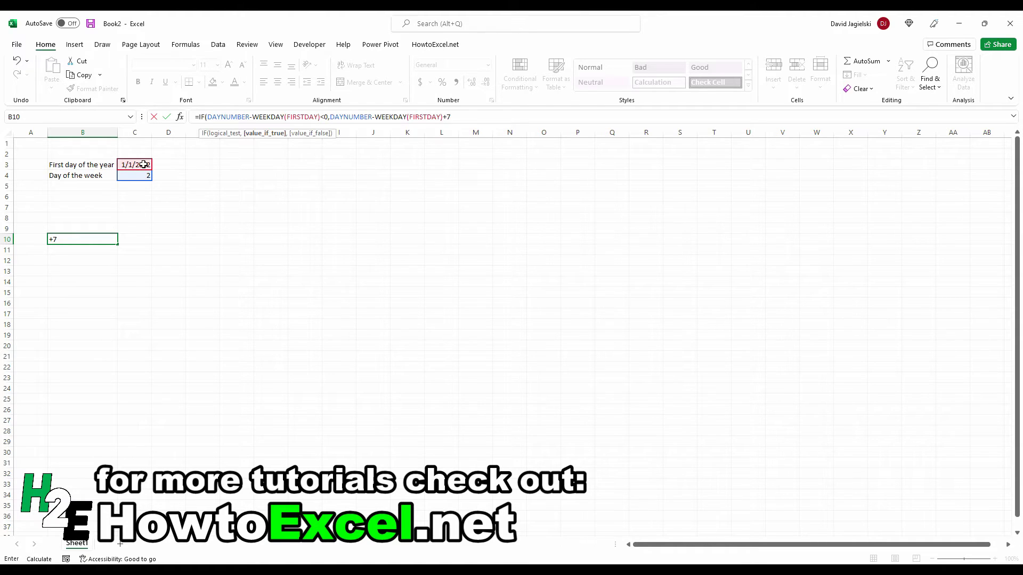
Add the else branch DAYNUMBER-WEEKDAY(FIRSTDAY) to the IF formula, returning 2.
text(,)
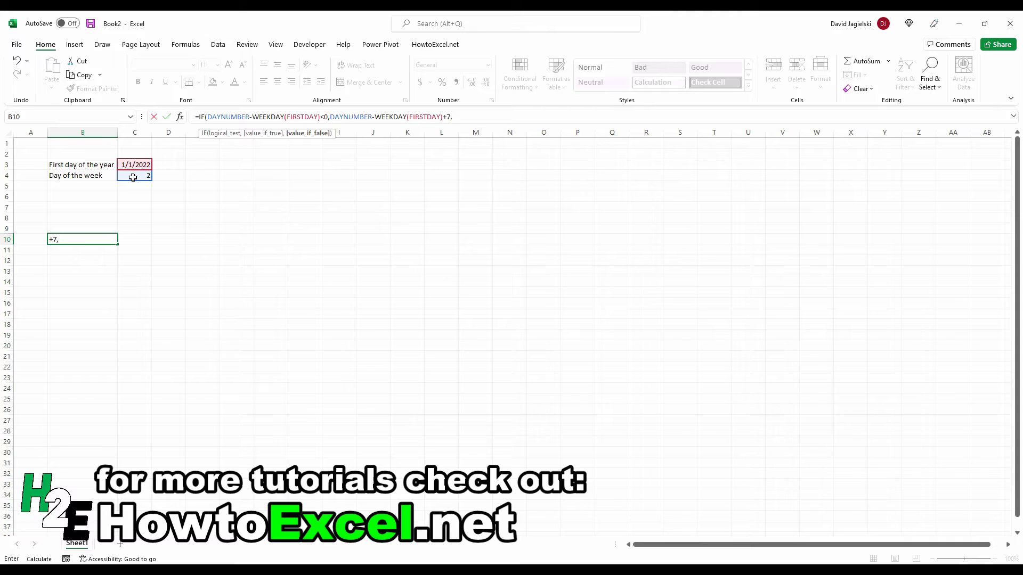
text(DAYNUMBER-)
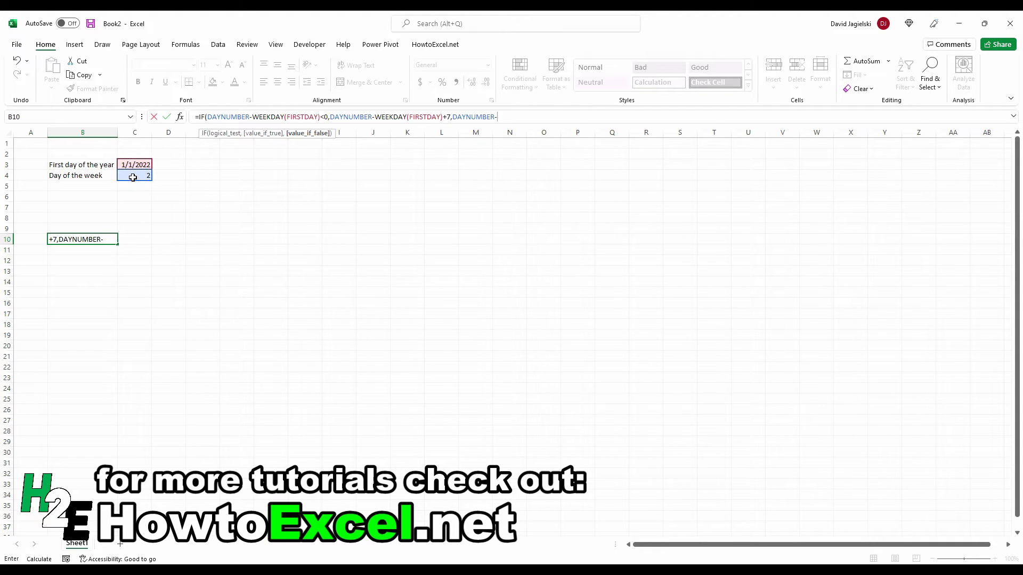
text(WEEKDAY()
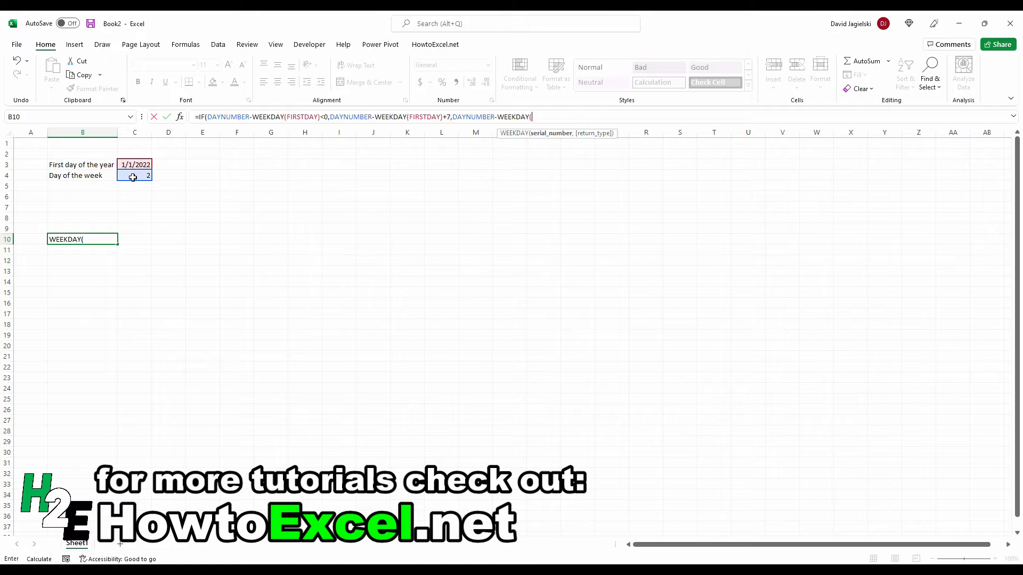
click(138, 163)
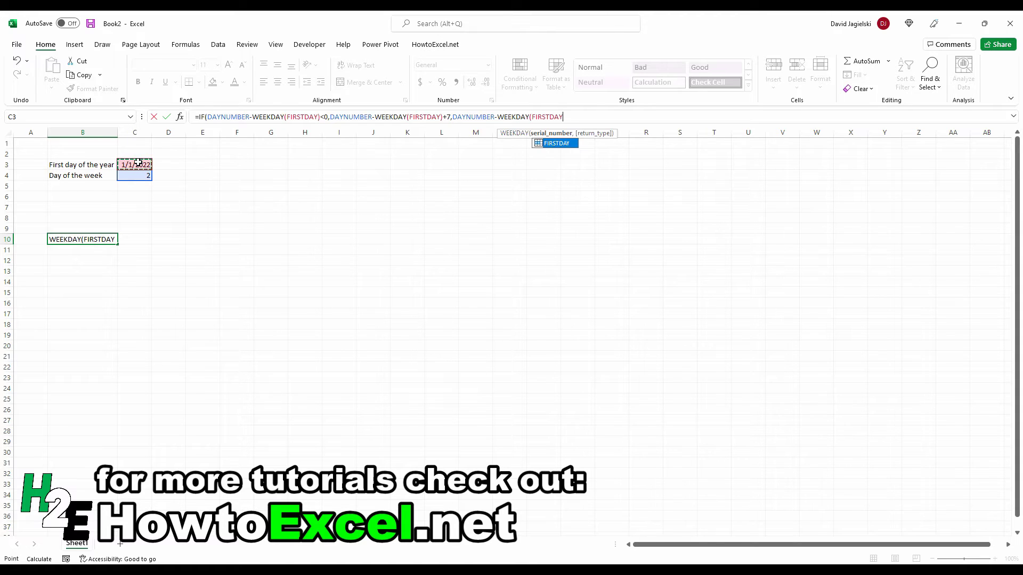
text())
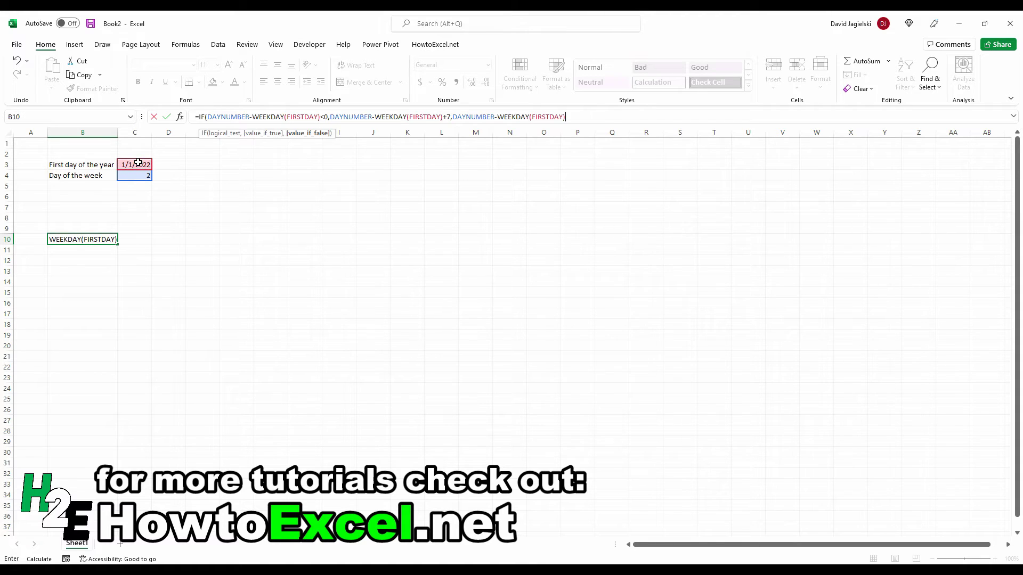
key(ctrl+Return)
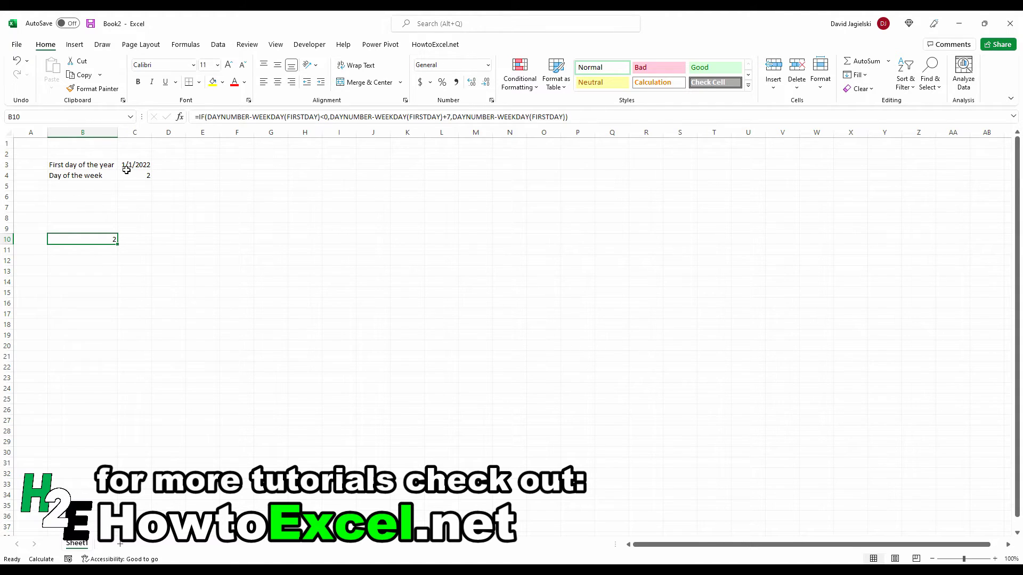
Prefix the B10 formula with FIRSTDAY+, giving the serial value 44564.
click(197, 117)
click(143, 165)
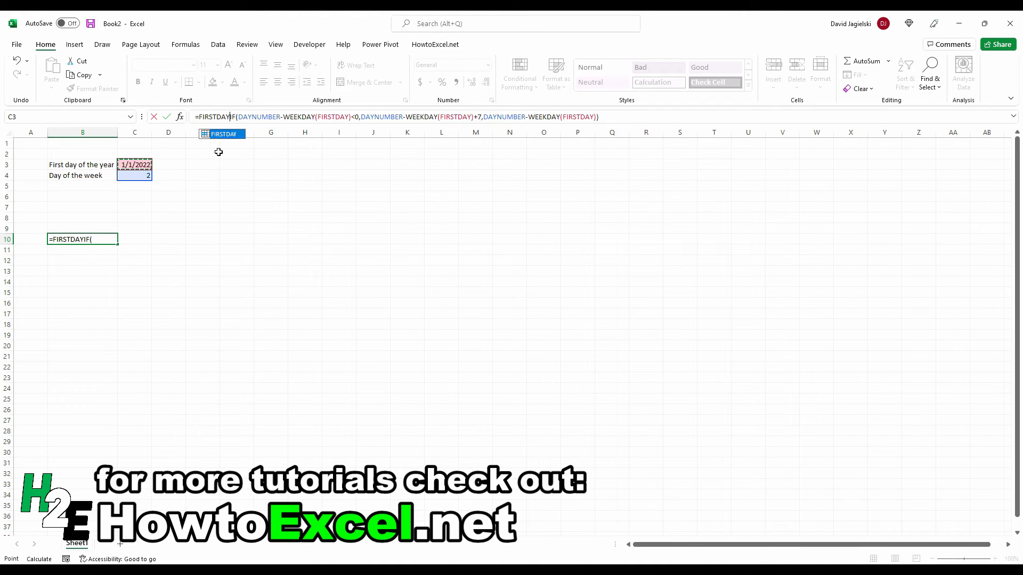
text(+)
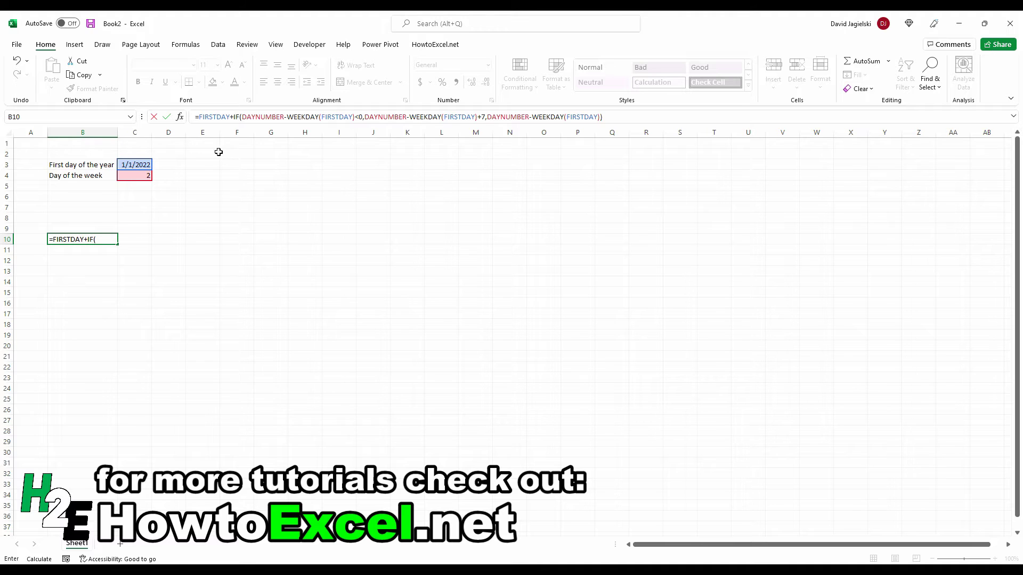
key(Return)
key(Up)
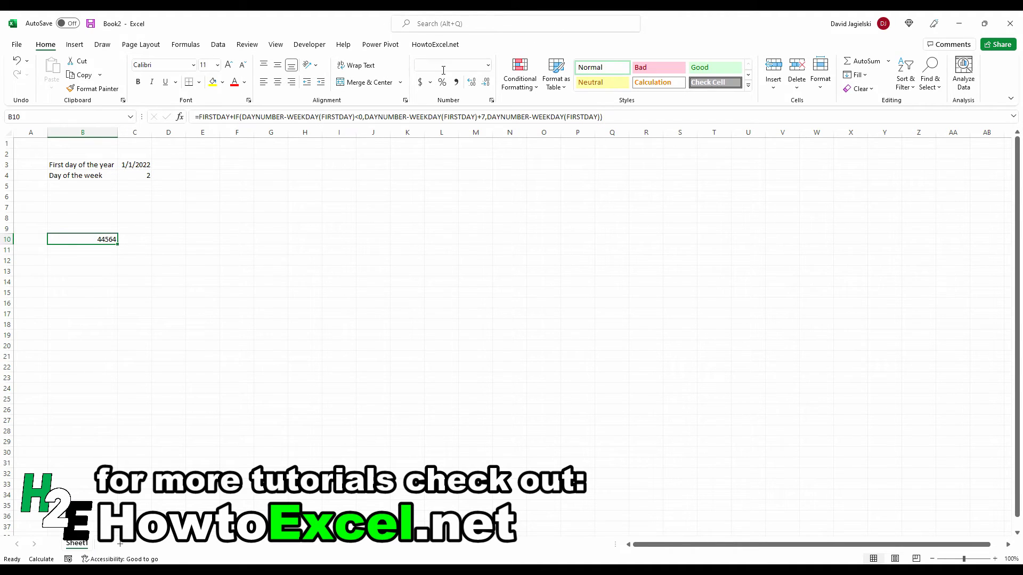
Format B10 as Short Date so it displays 1/3/2022.
click(488, 65)
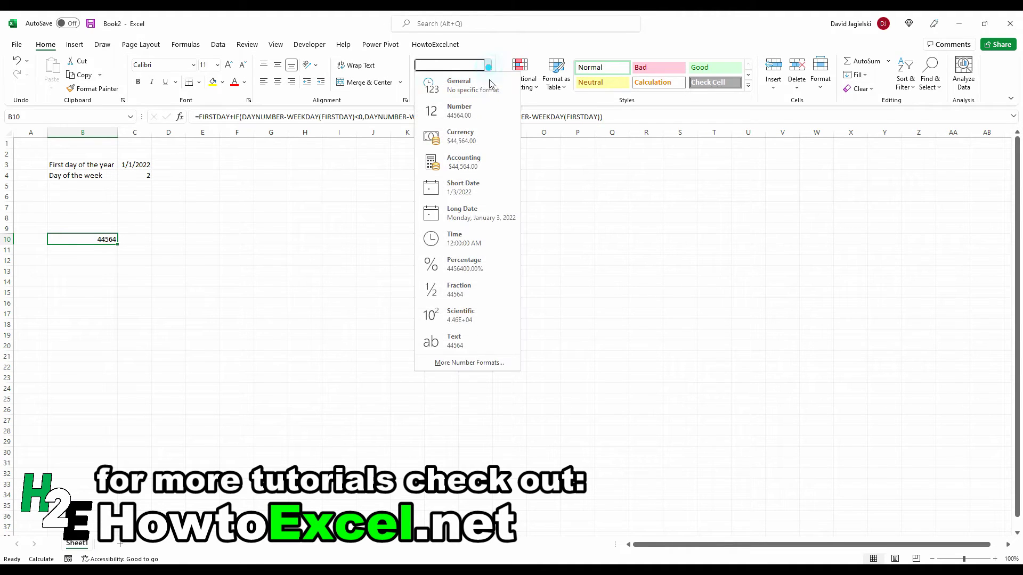
click(489, 186)
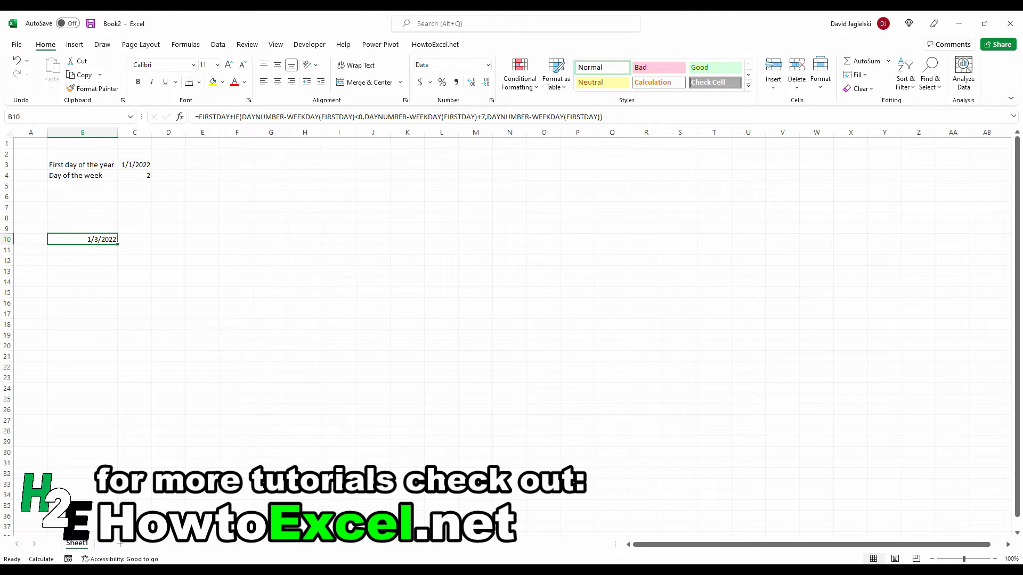
click(149, 165)
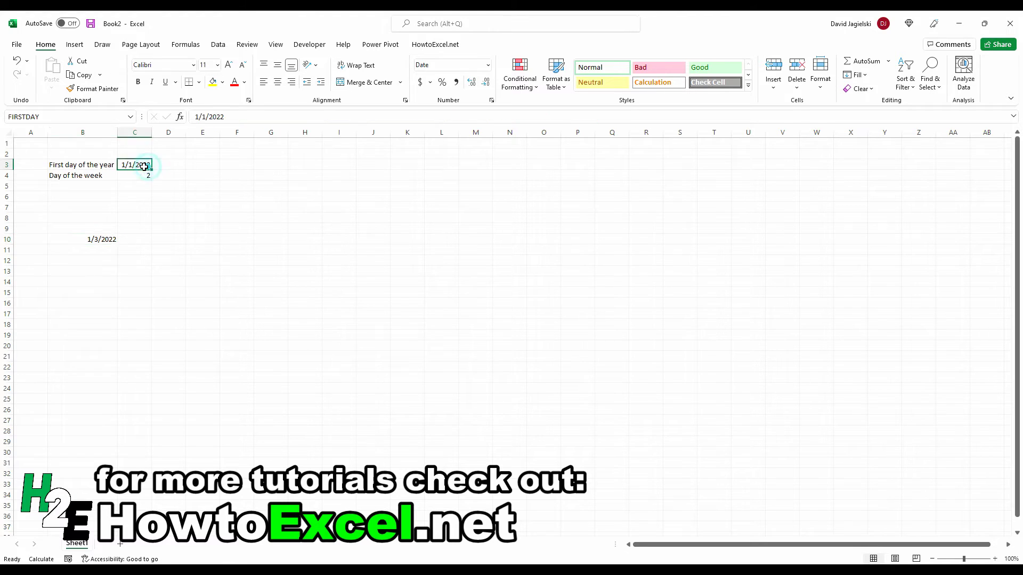
click(243, 117)
key(BackSpace)
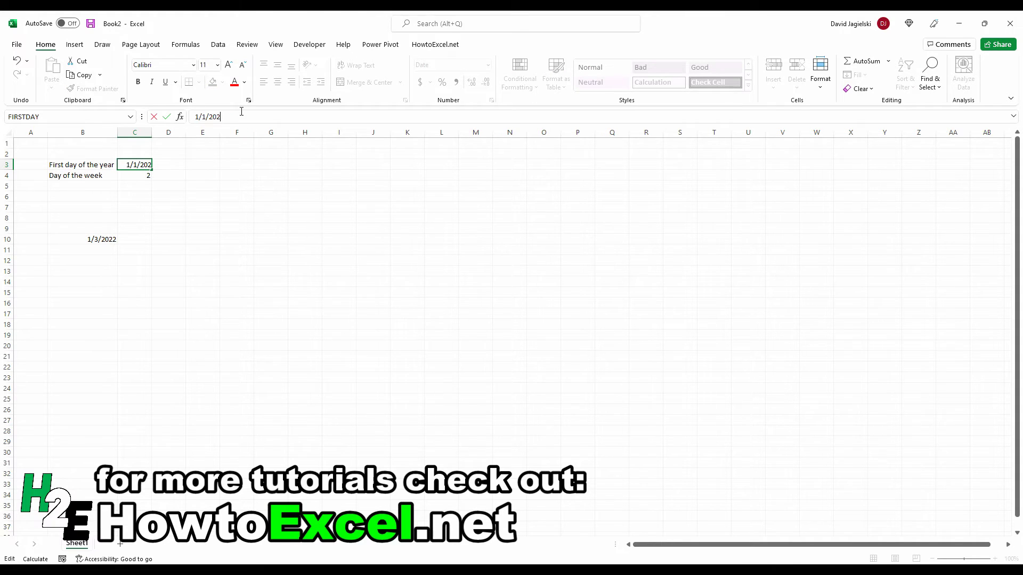
text(1)
key(Return)
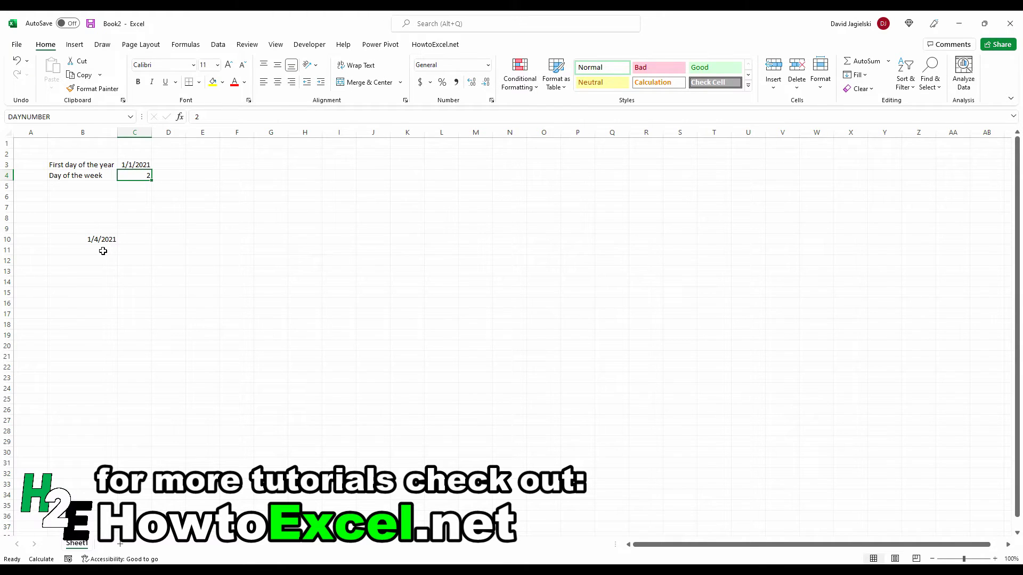
key(Up)
click(235, 112)
key(BackSpace)
text(2)
key(Return)
Label B5 'Week', enter 1 in C5, and name C5 WEEK.
click(73, 183)
text(Week)
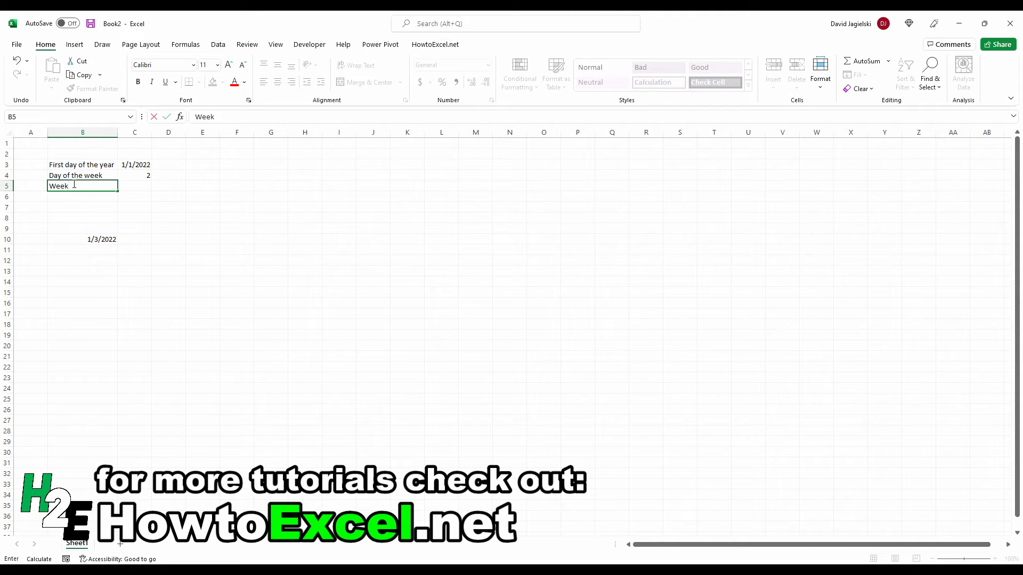
key(Tab)
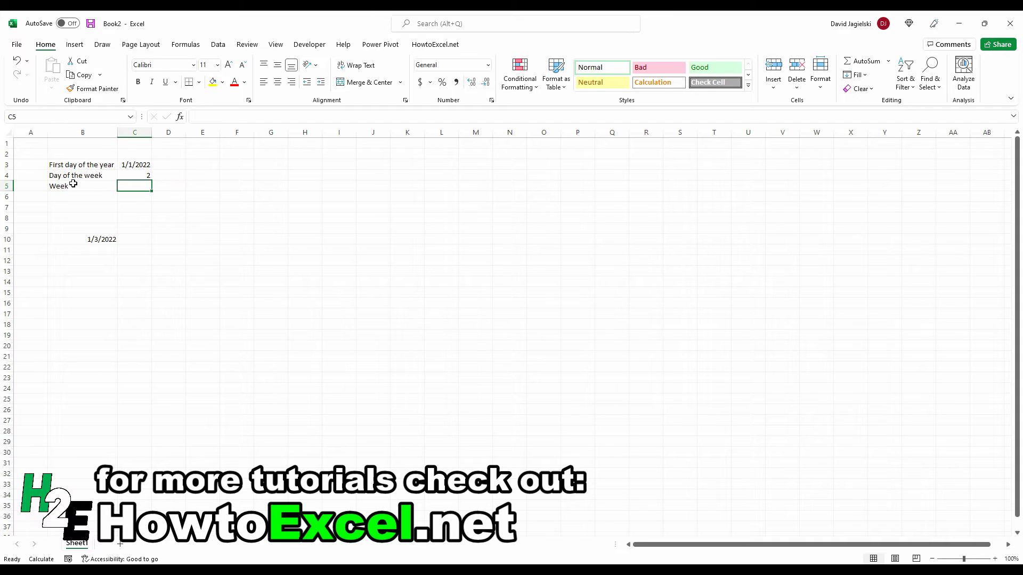
text(1)
key(ctrl+Return)
click(46, 115)
text(WEEK)
click(94, 238)
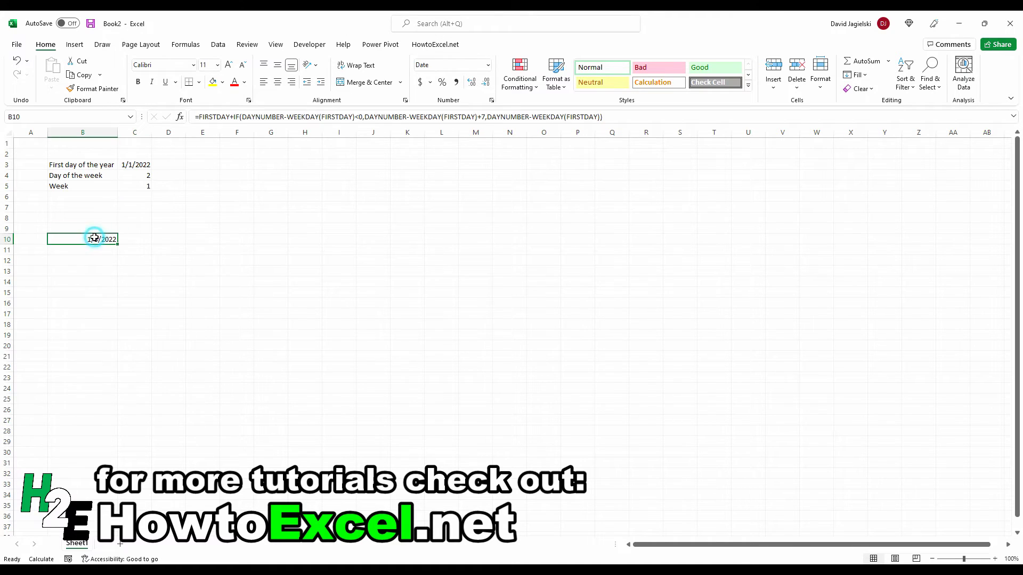
Replace +7 in B10's negative branch with +(7*WEEK).
click(481, 117)
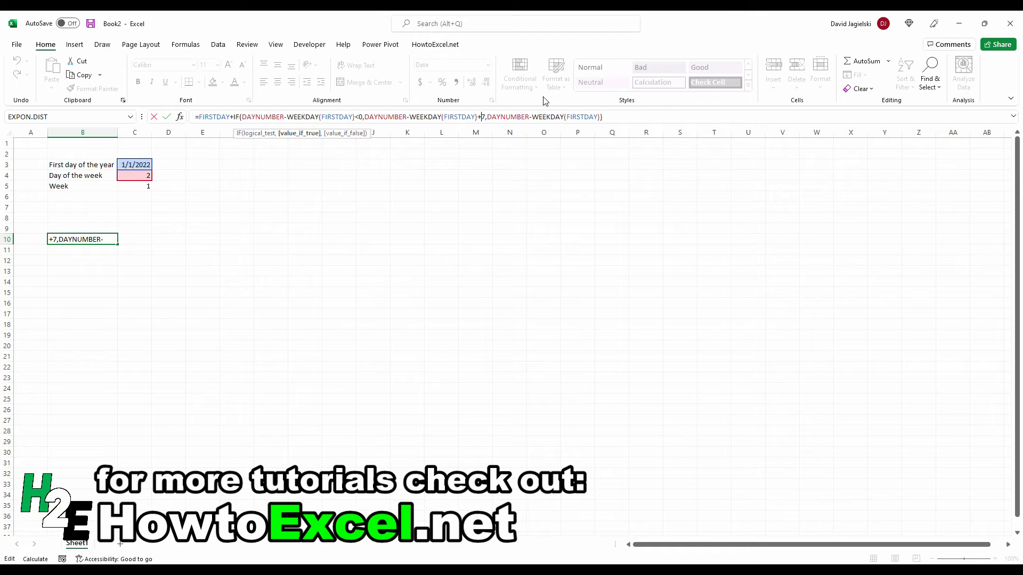
text((7*)
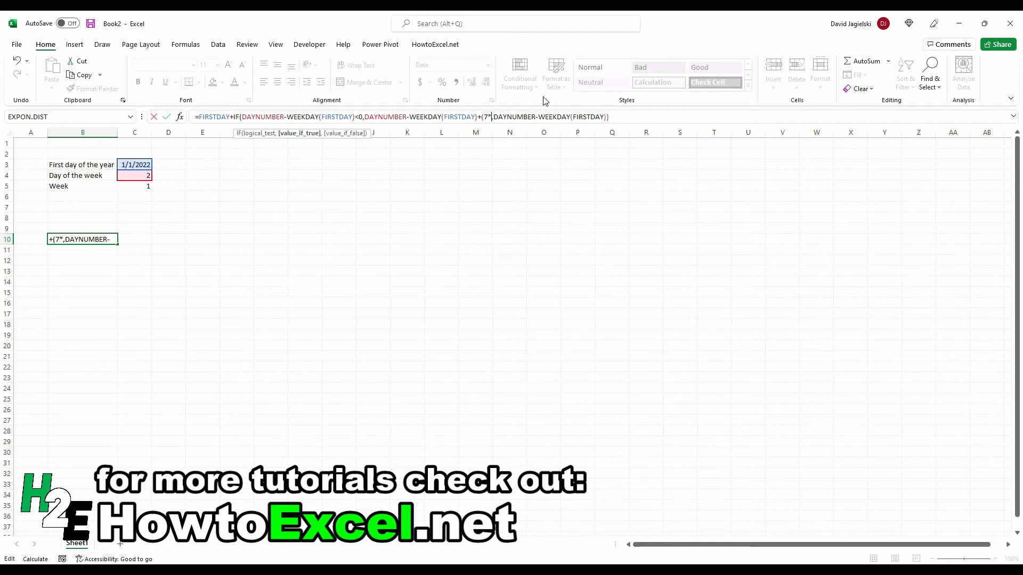
click(145, 184)
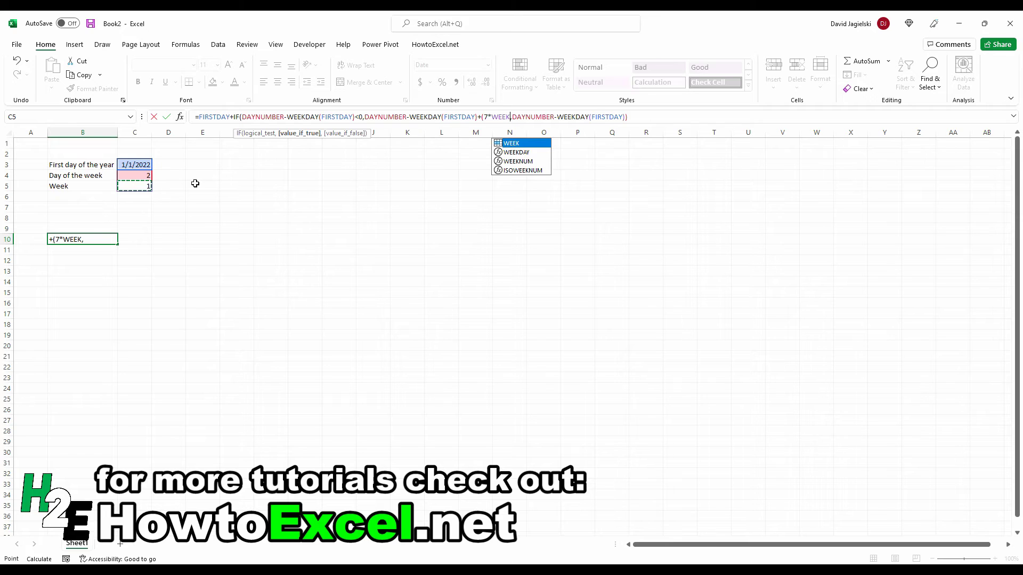
text())
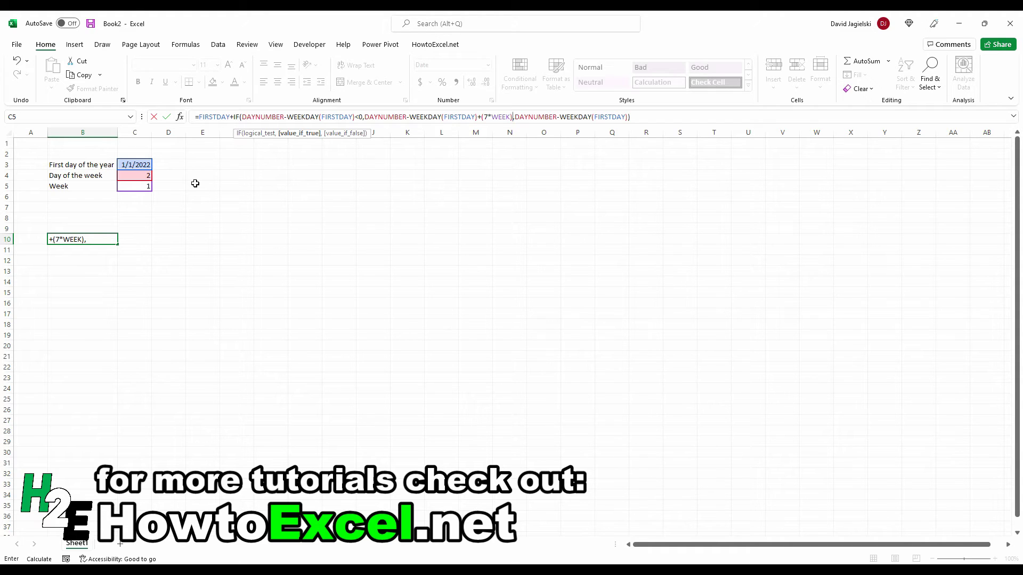
click(516, 116)
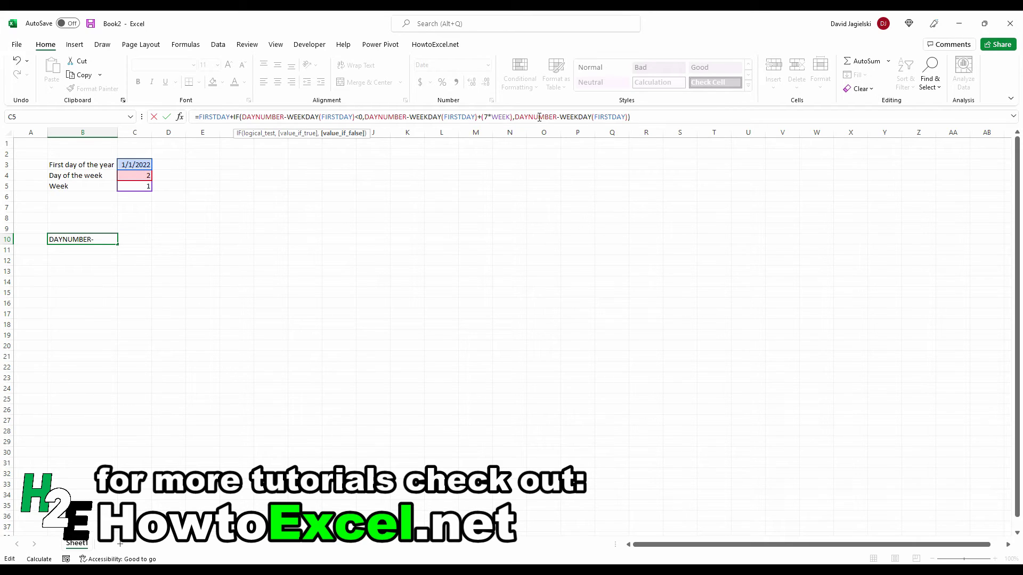
Add +(7*(WEEK-1)) to B10's false branch and accept Excel's parenthesis correction.
click(630, 116)
click(630, 116)
text(+(7*(WEEK)
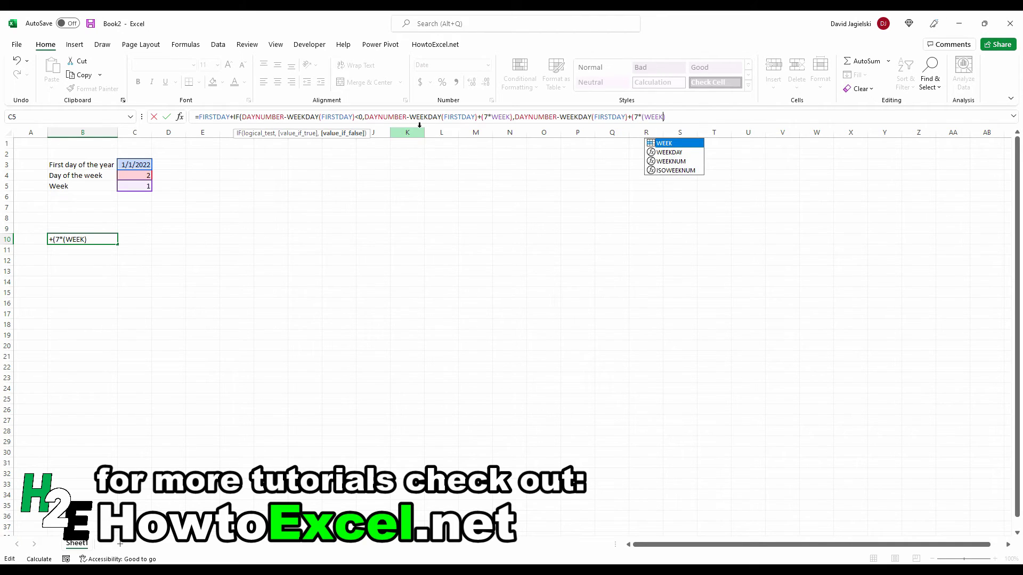
text(-1))
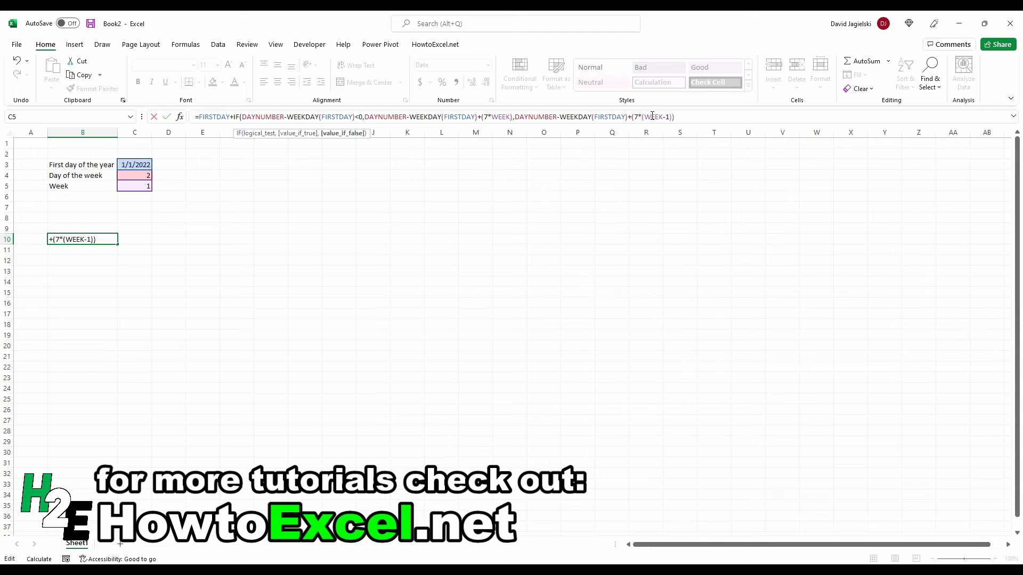
key(Return)
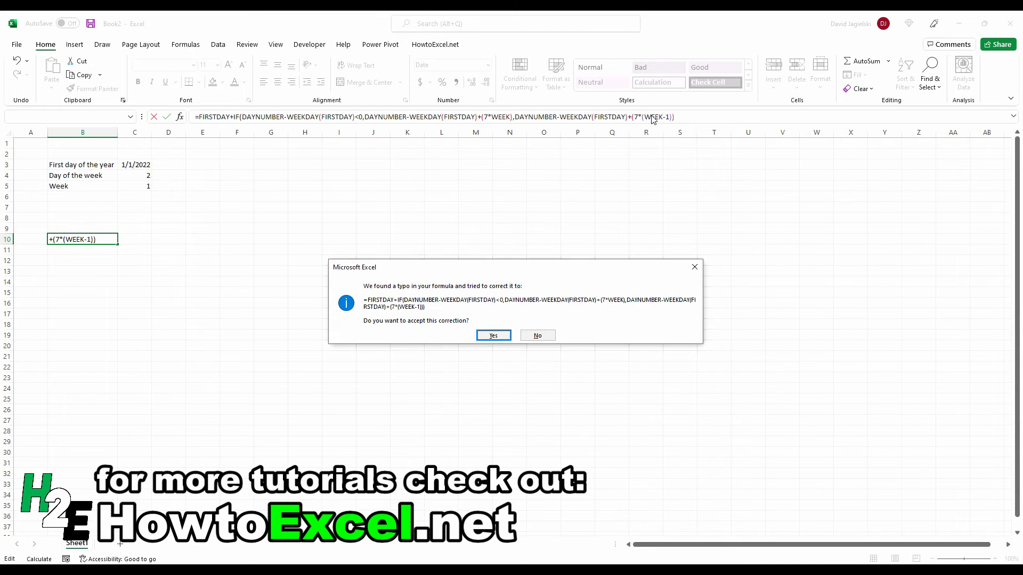
key(Return)
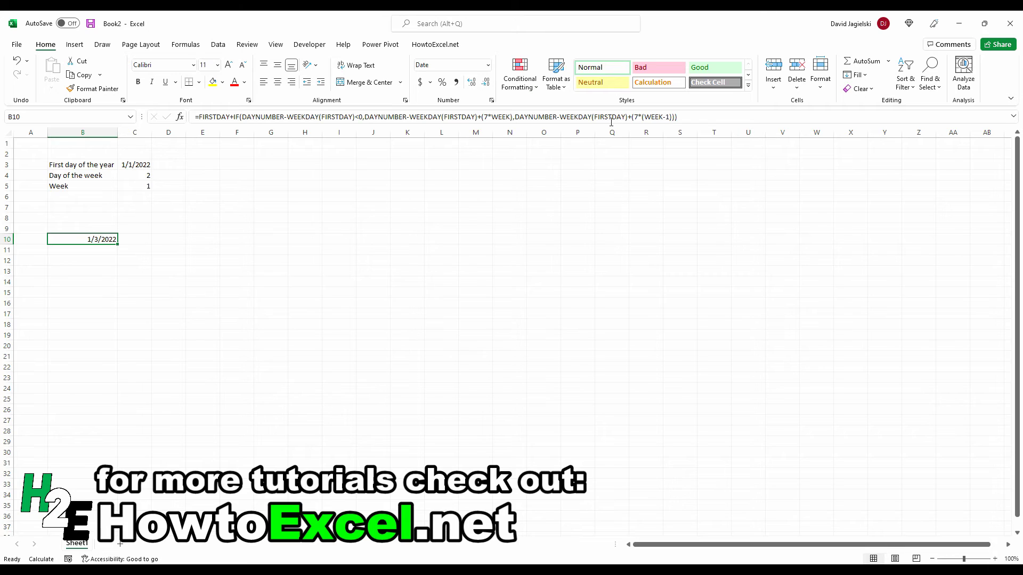
Step the Week input C5 through 2, 3, 4 and 5, then check B10's result.
click(133, 185)
text(2)
key(ctrl+Return)
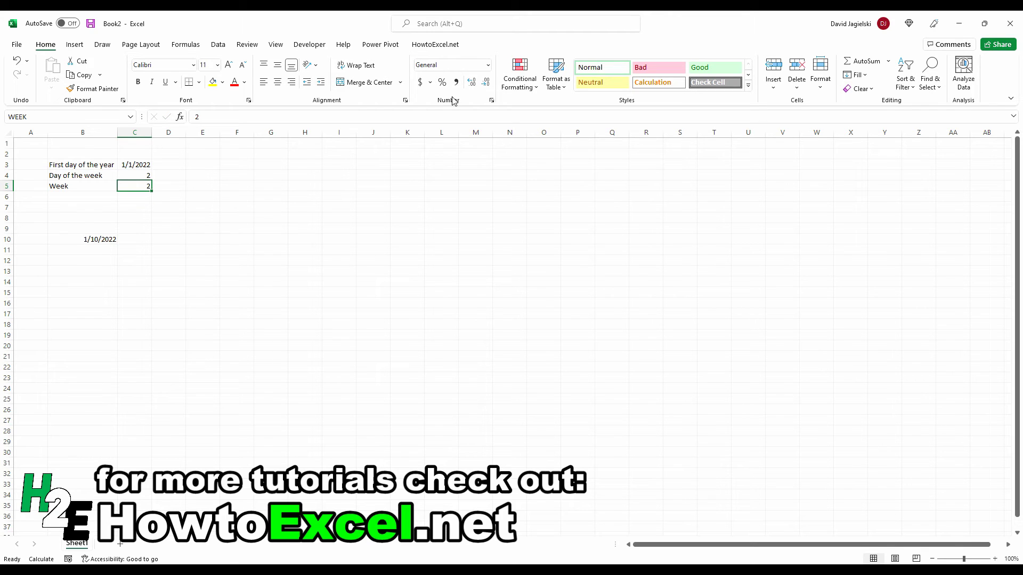
text(3)
key(ctrl+Return)
text(4)
key(ctrl+Return)
text(5)
key(Return)
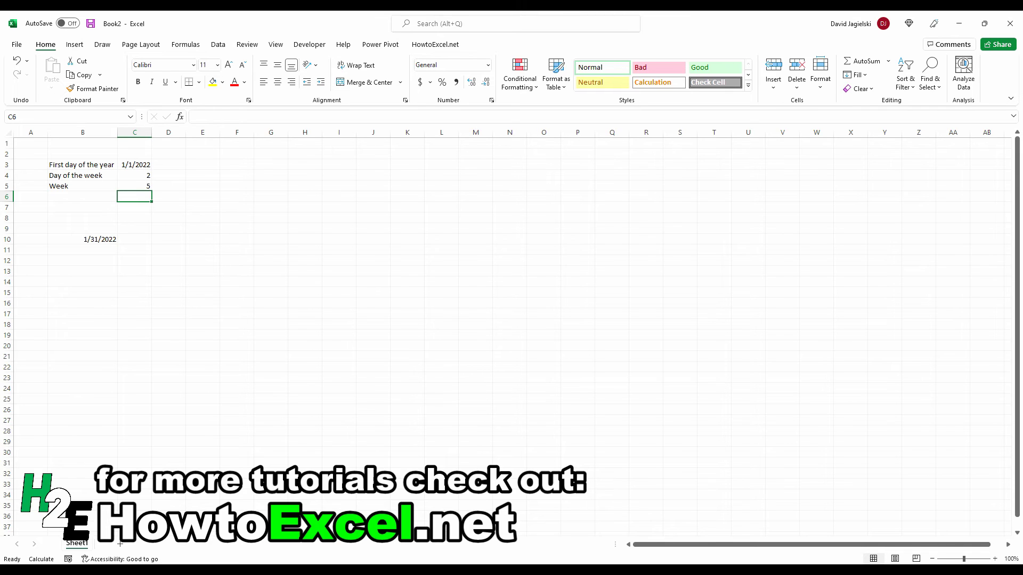
click(95, 236)
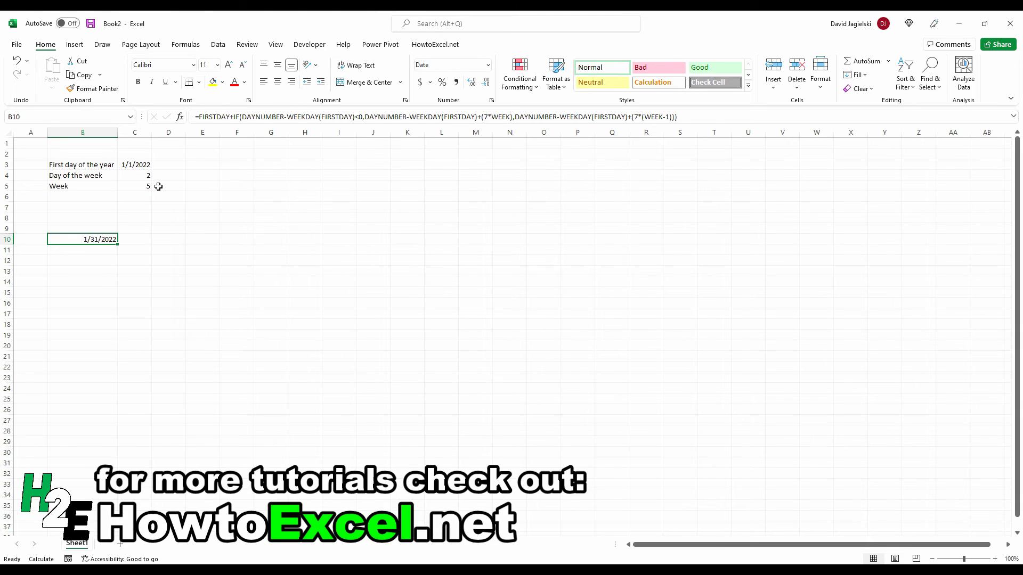
Set the Day of the week input C4 to 7.
click(147, 176)
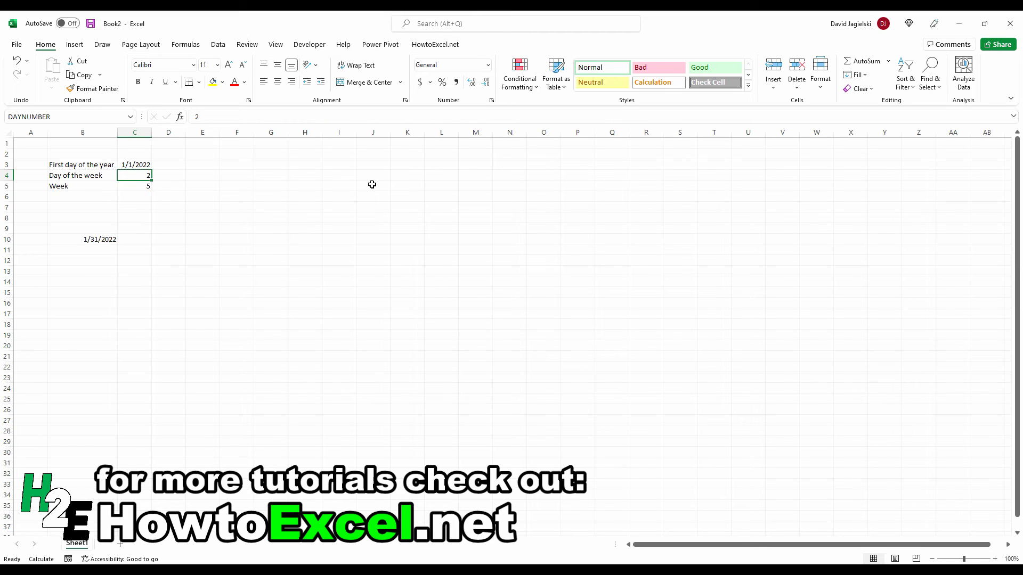
text(7)
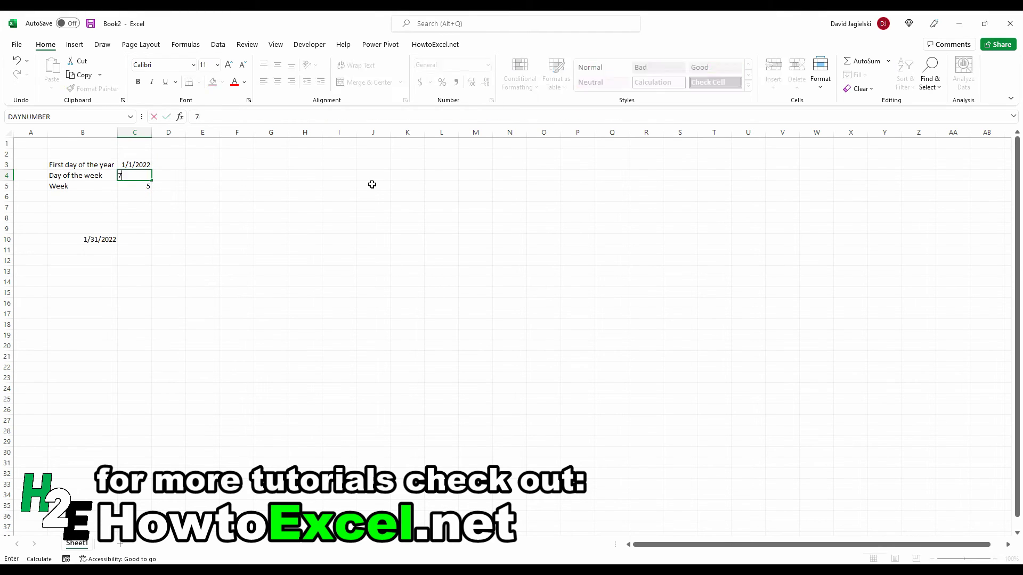
key(Return)
key(Up)
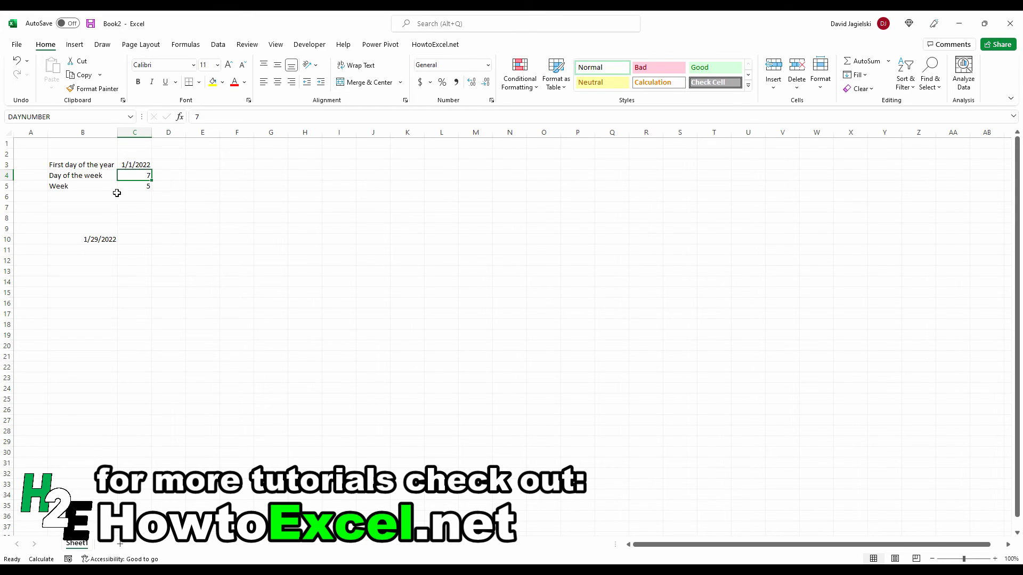
Swap the leading FIRSTDAY in B10's formula for DATE(YEAR(NOW()),1,1), fixing a stray comma.
click(96, 238)
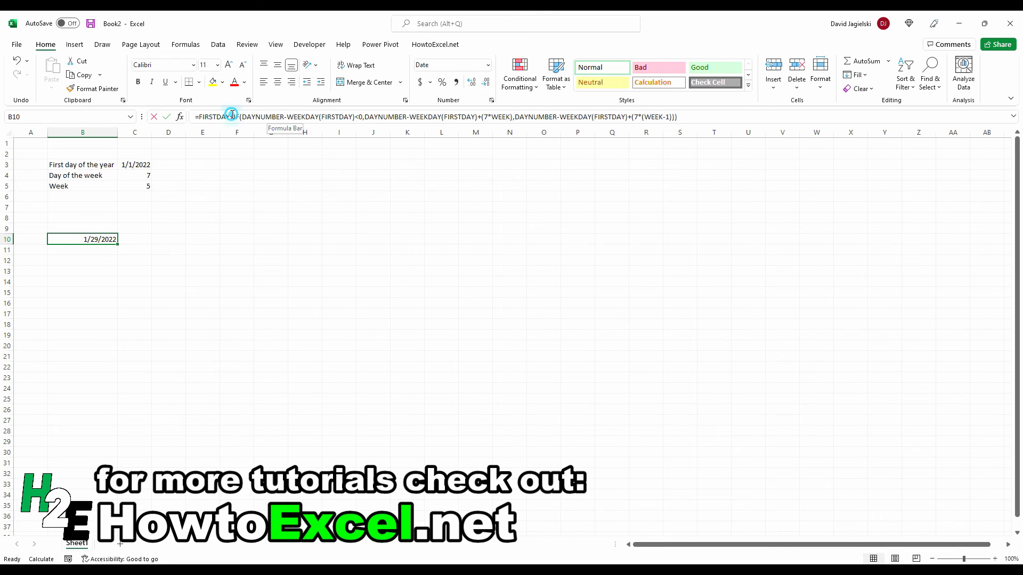
click(235, 117)
key(BackSpace)
key(BackSpace)
key(BackSpace)
key(BackSpace)
key(BackSpace)
key(BackSpace)
key(BackSpace)
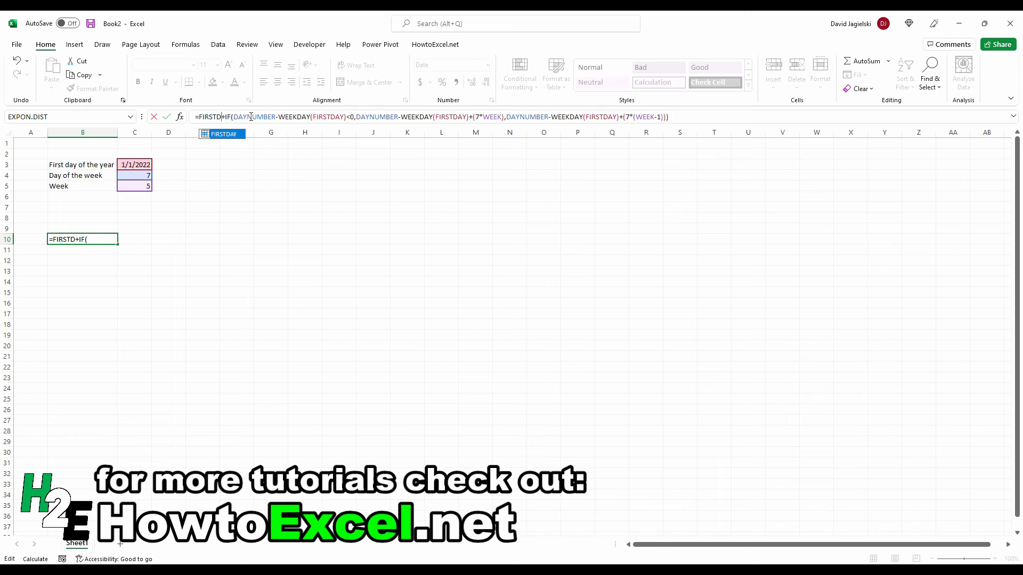
key(BackSpace)
text(DATE(YEAR()
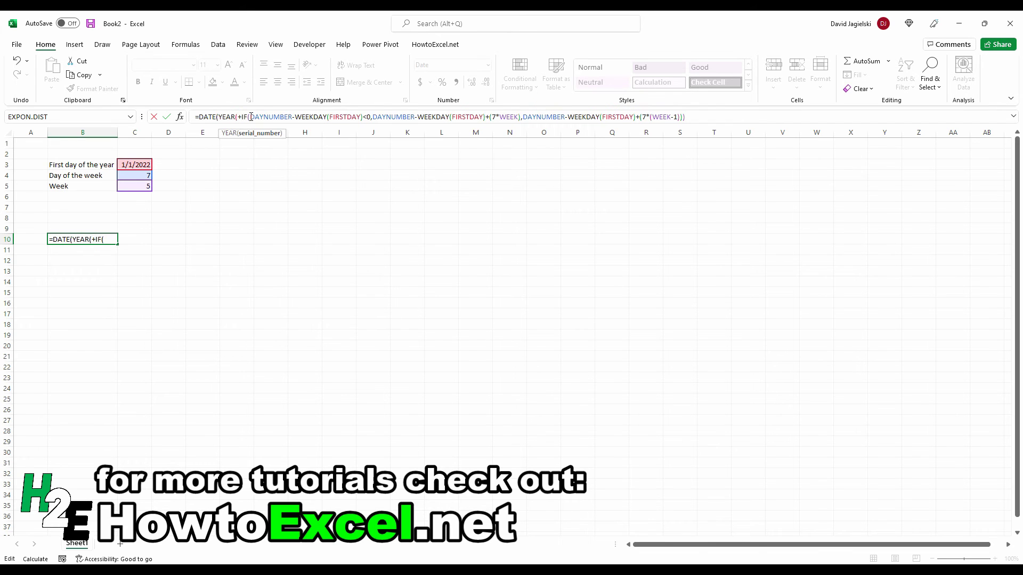
text(NOW())
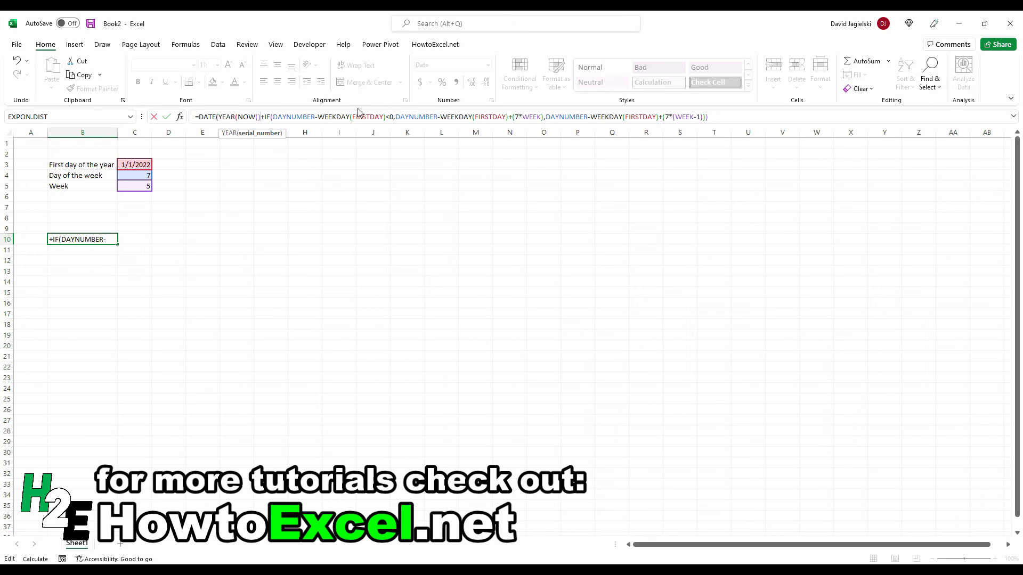
text(,)
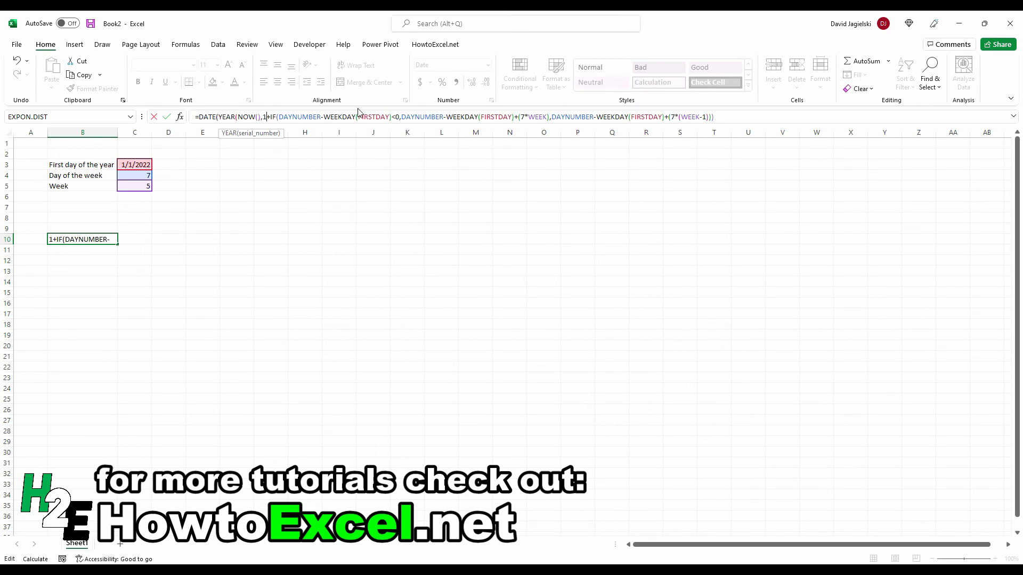
key(BackSpace)
text())
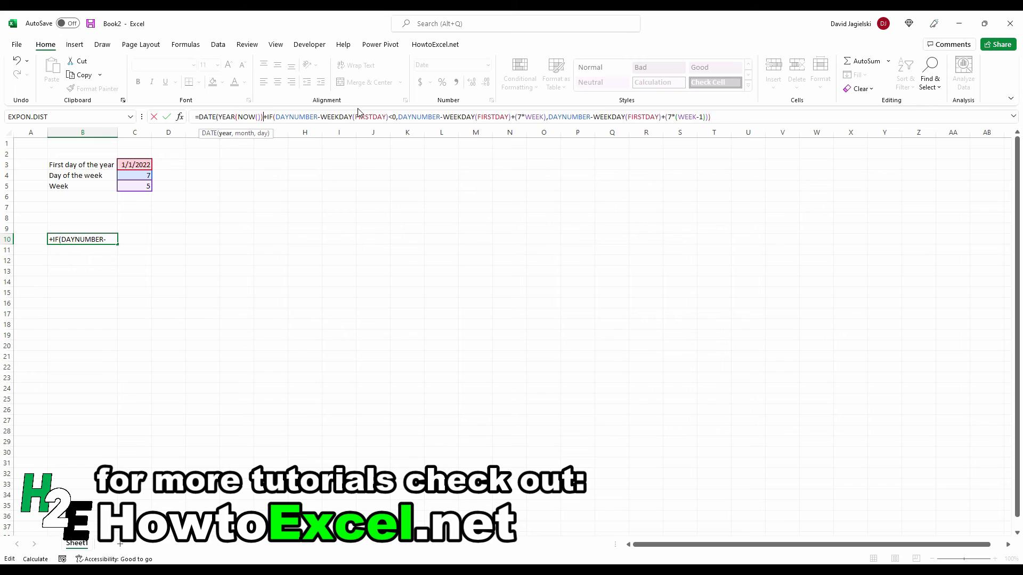
text(,1,1)
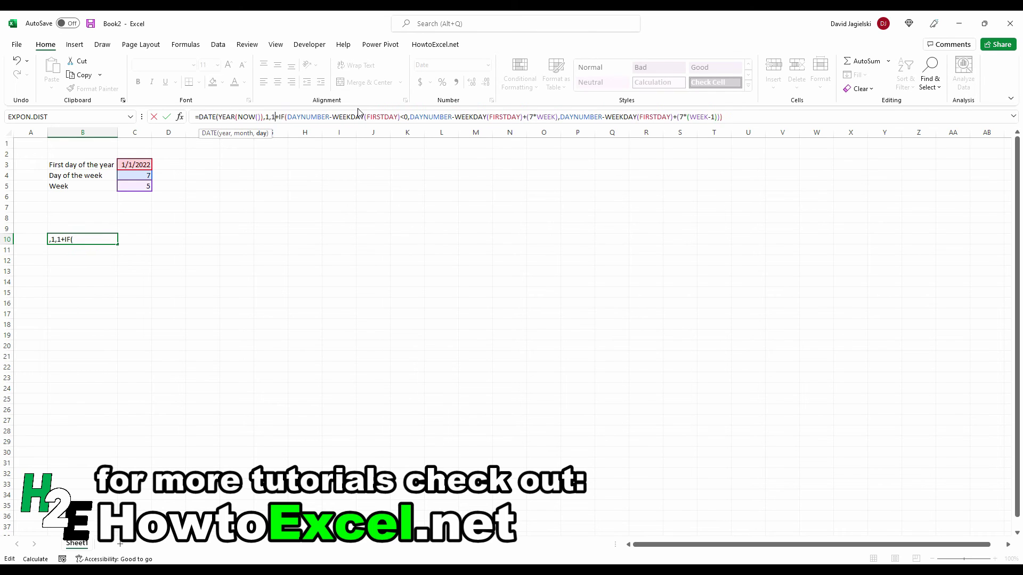
text())
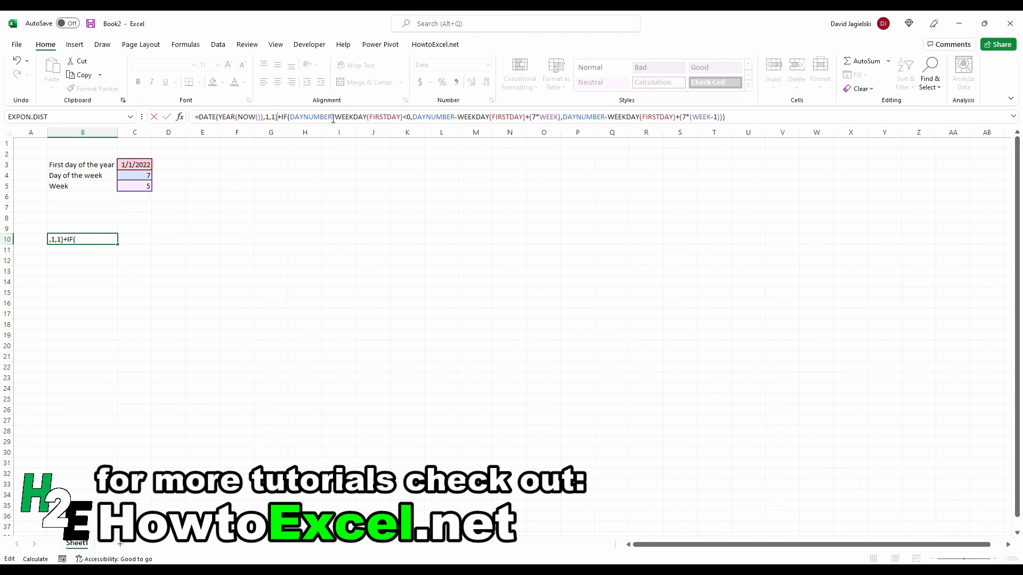
Replace the IF condition's DAYNUMBER with 2 and paste DATE(YEAR(NOW()),1,1) over all three WEEKDAY FIRSTDAYs.
drag(333, 118, 290, 118)
text(2)
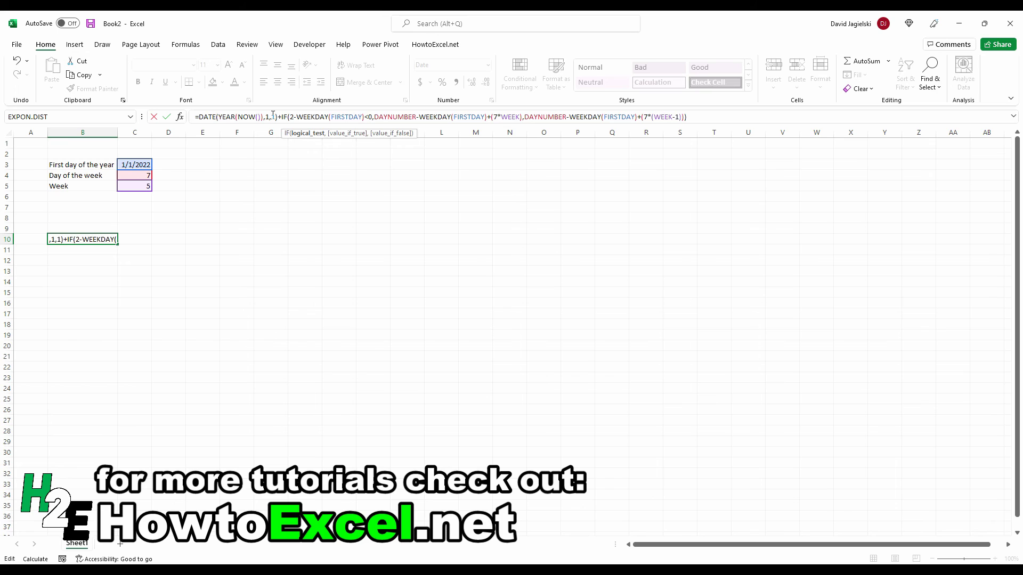
drag(199, 117, 278, 117)
key(ctrl+c)
double_click(353, 117)
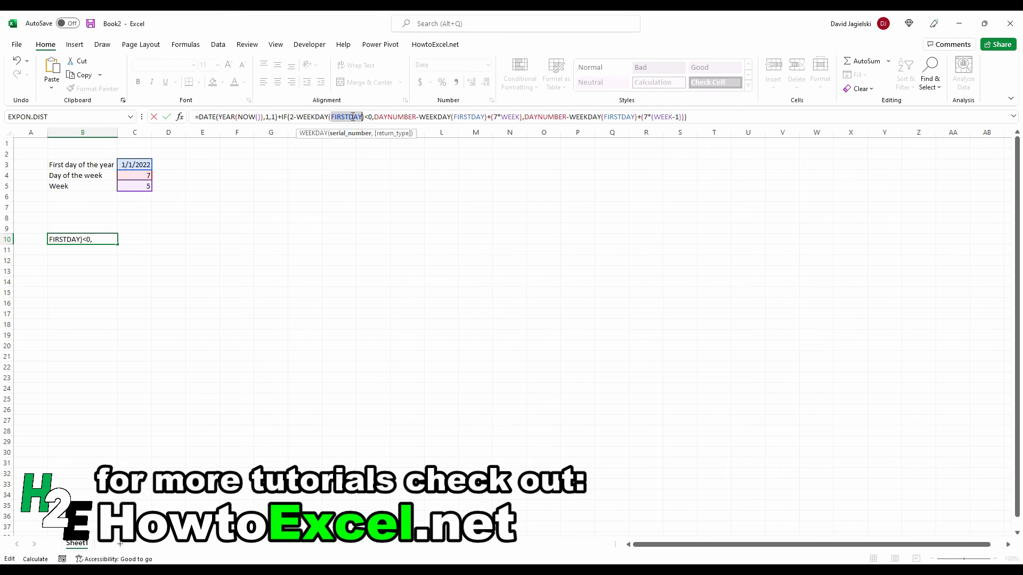
key(ctrl+v)
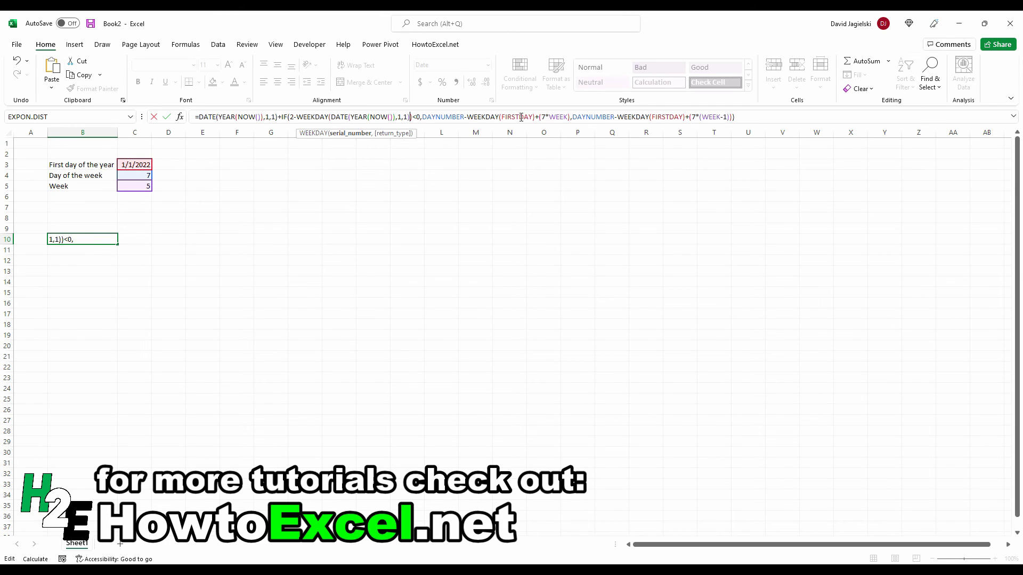
click(521, 117)
double_click(520, 117)
key(ctrl+v)
double_click(709, 116)
key(ctrl+v)
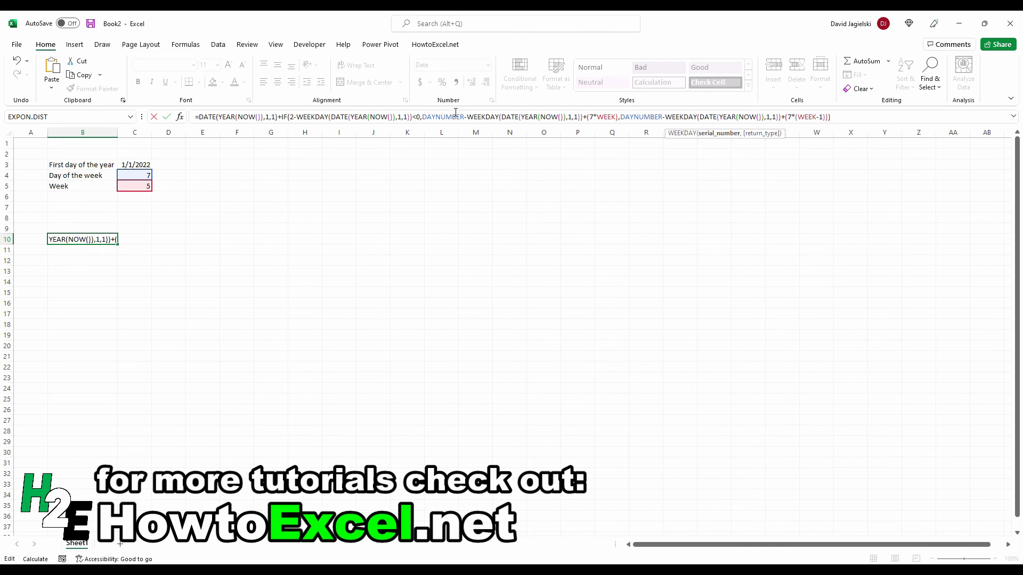
Change the remaining two DAYNUMBERs to 2 and commit the formula, giving 1/31/2022.
drag(464, 117, 422, 117)
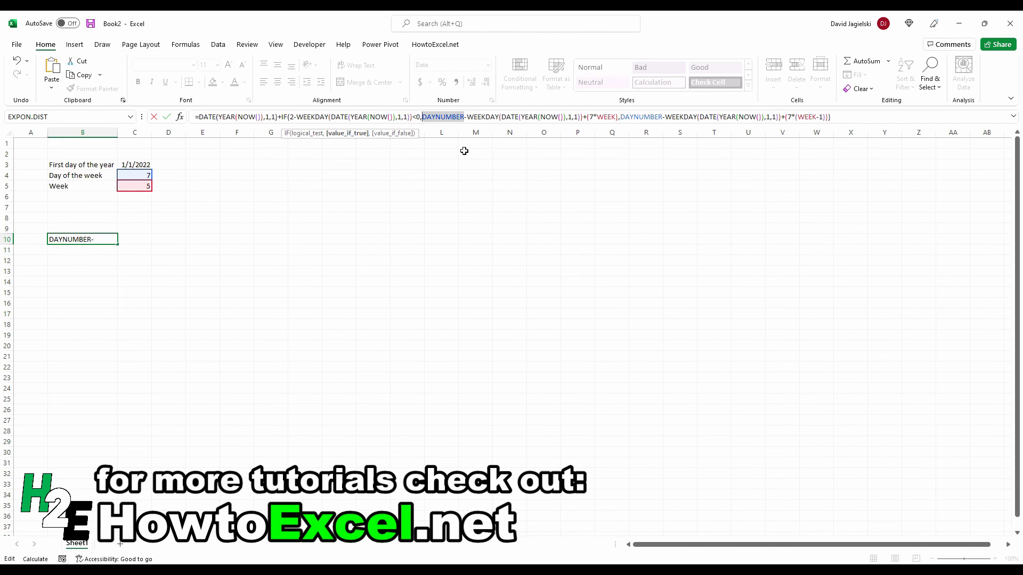
text(2)
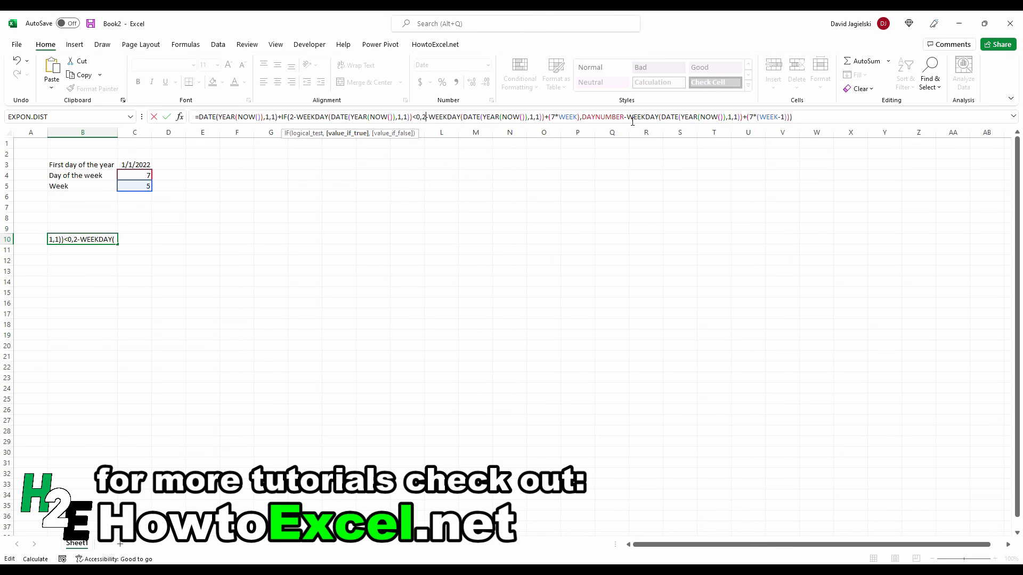
drag(624, 117, 584, 117)
text(2)
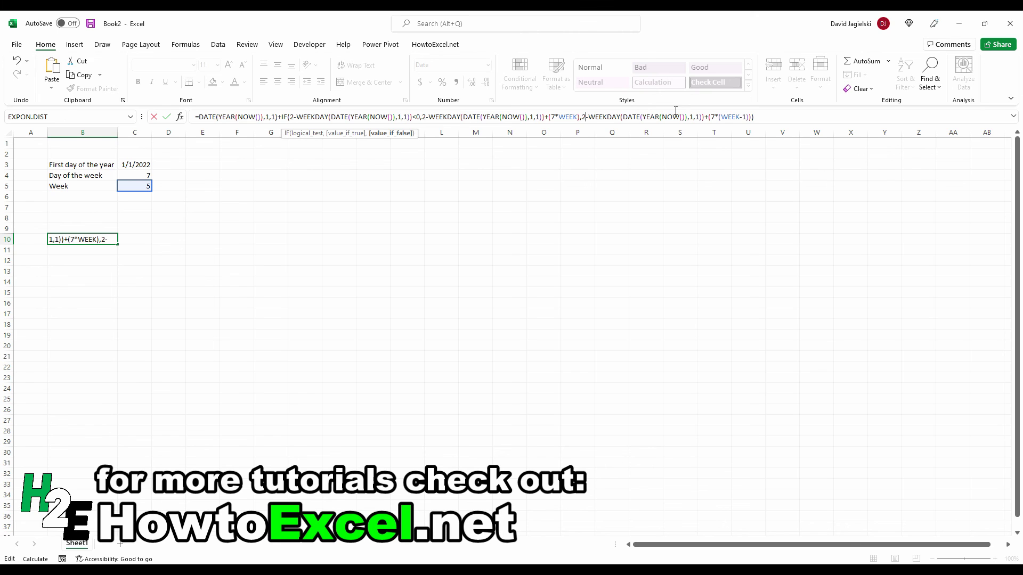
key(ctrl+Return)
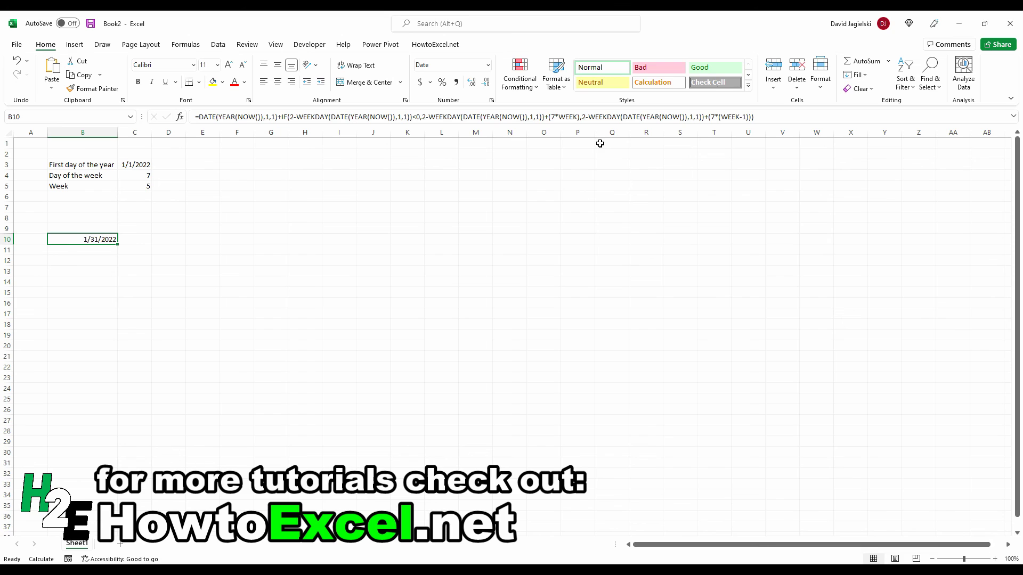
Undo the rewrite and recommit B10's named-input formula, showing 1/29/2022 again.
key(ctrl+z)
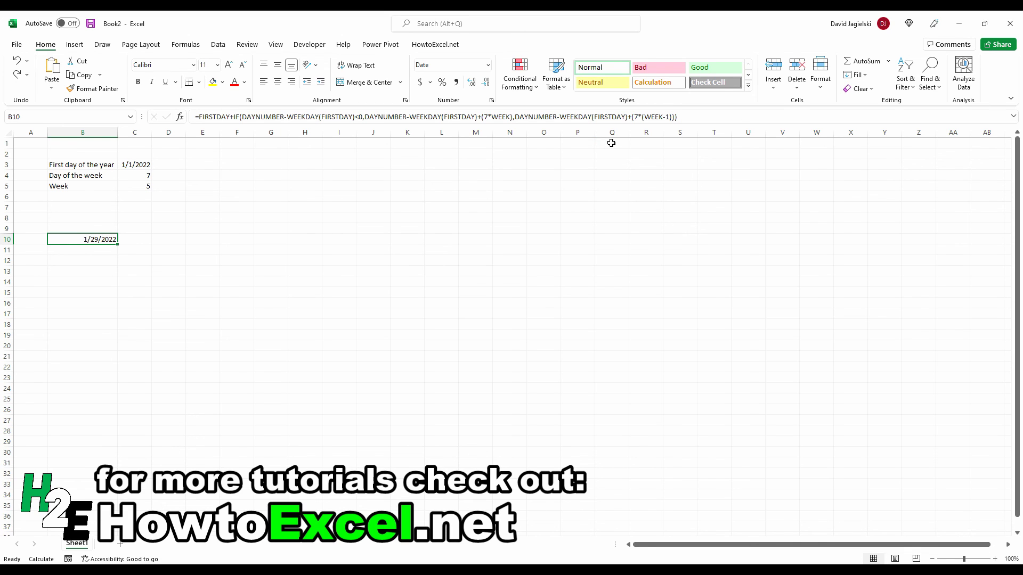
click(633, 117)
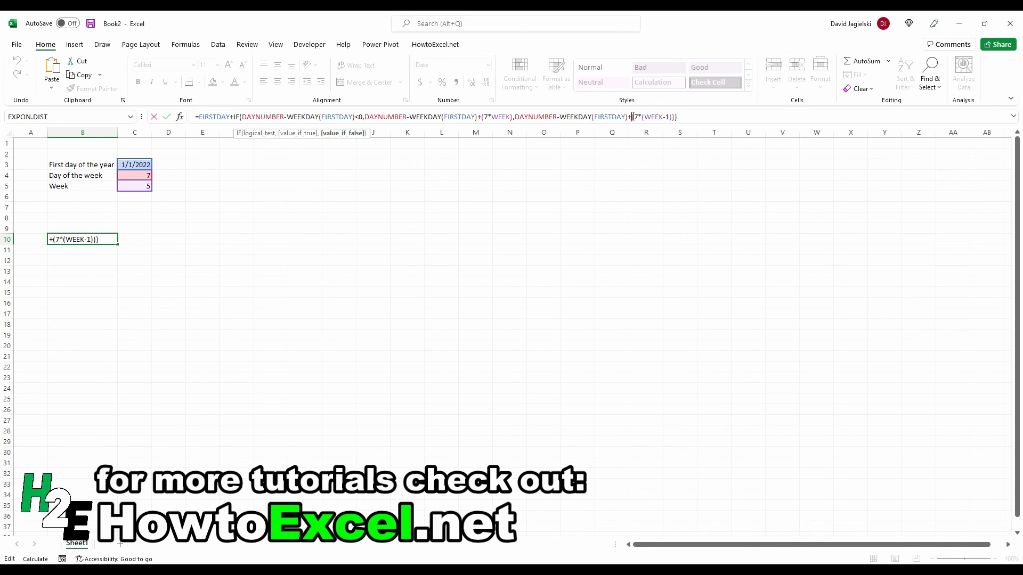
key(ctrl+Return)
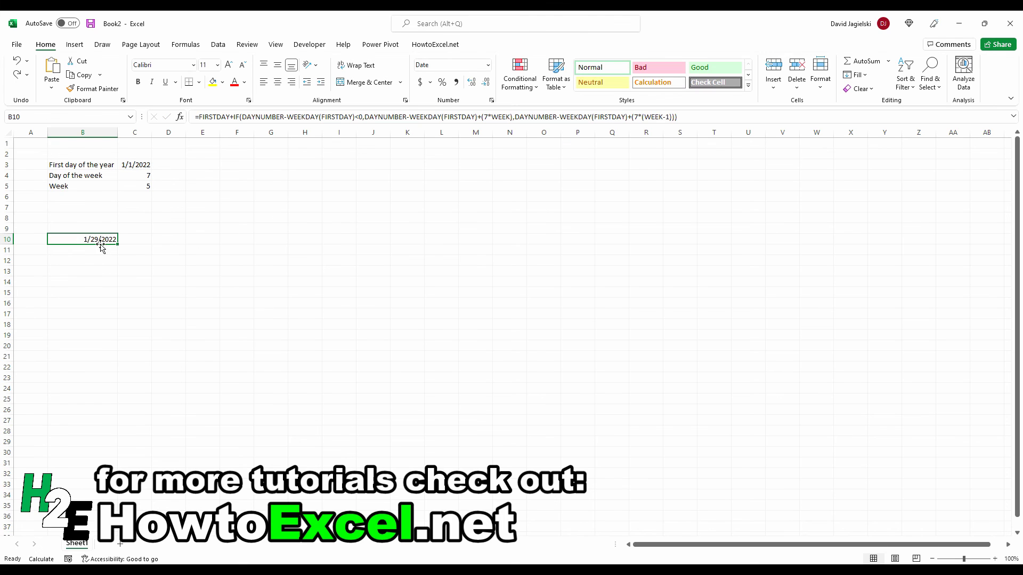